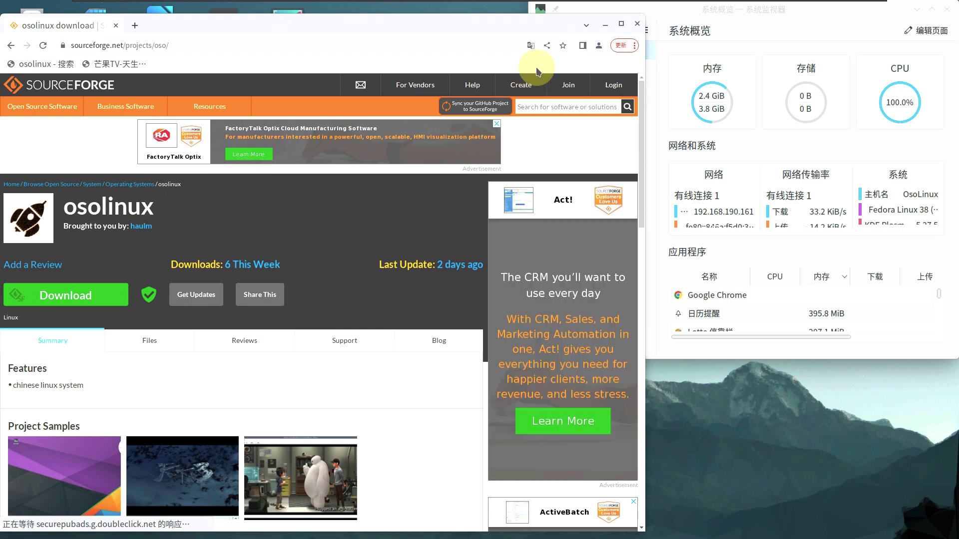
Look through the osolinux project page, open its file list and start downloading OsoLinux-fc38-grows-x86_64.iso.
{"action": "scroll", "coordinate": [267, 299], "scroll_direction": "down", "scroll_amount": 1}
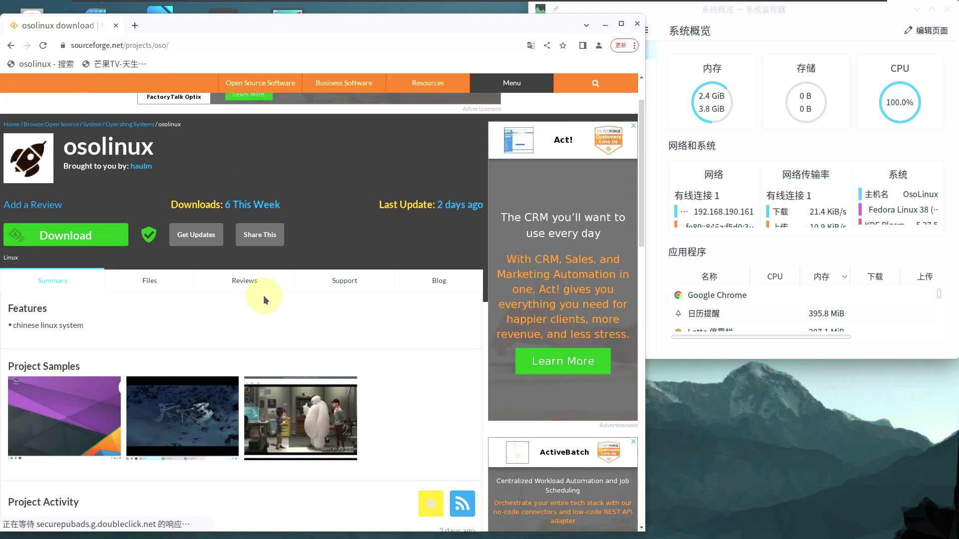
{"action": "scroll", "coordinate": [264, 297], "scroll_direction": "down", "scroll_amount": 6}
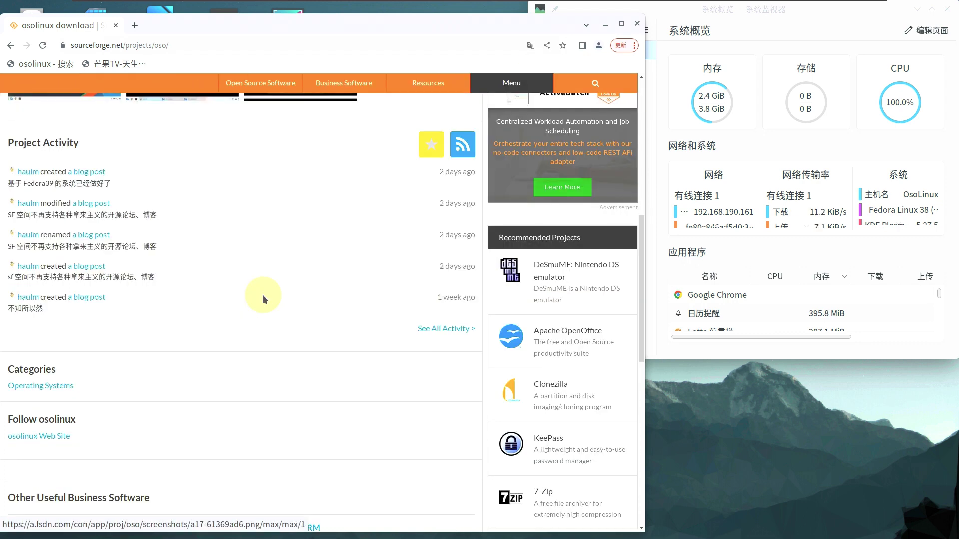
{"action": "scroll", "coordinate": [264, 298], "scroll_direction": "down", "scroll_amount": 2}
{"action": "scroll", "coordinate": [263, 299], "scroll_direction": "up", "scroll_amount": 7}
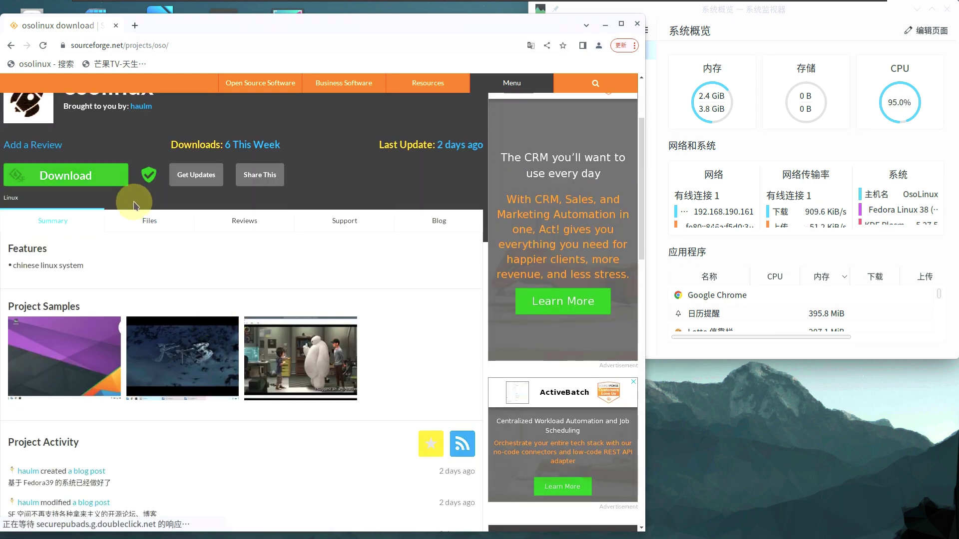
{"action": "left_click", "coordinate": [148, 222]}
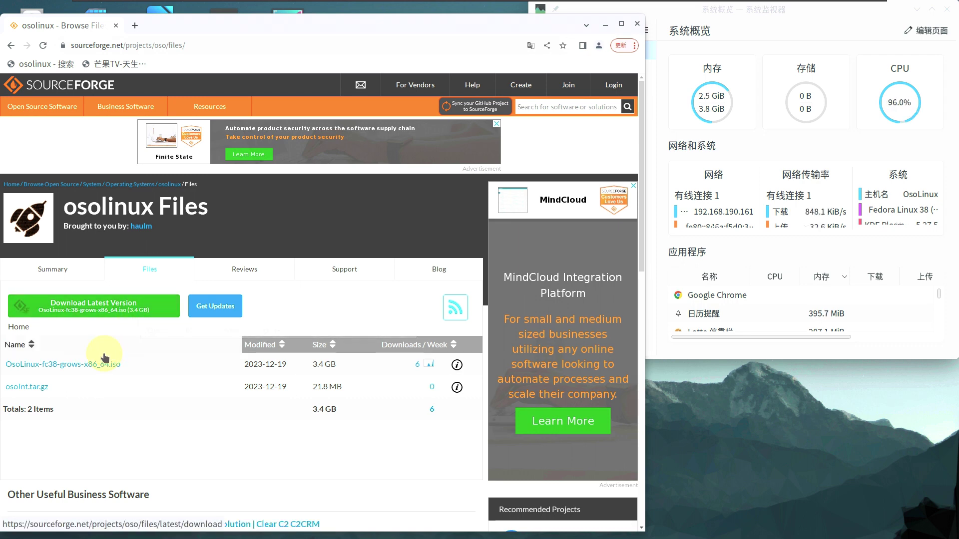
{"action": "left_click", "coordinate": [95, 369]}
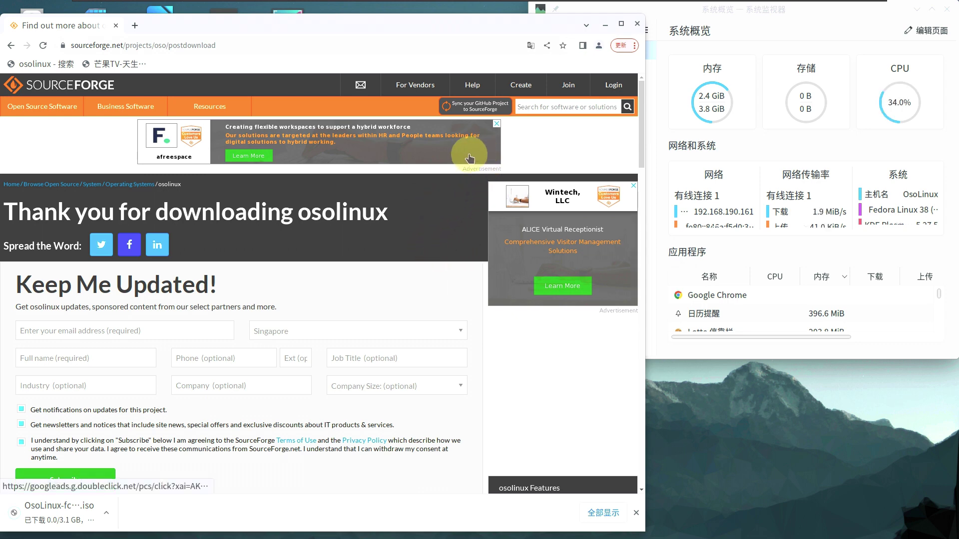
Cancel the running ISO download from the full download list and close the browser.
{"action": "left_click", "coordinate": [593, 513]}
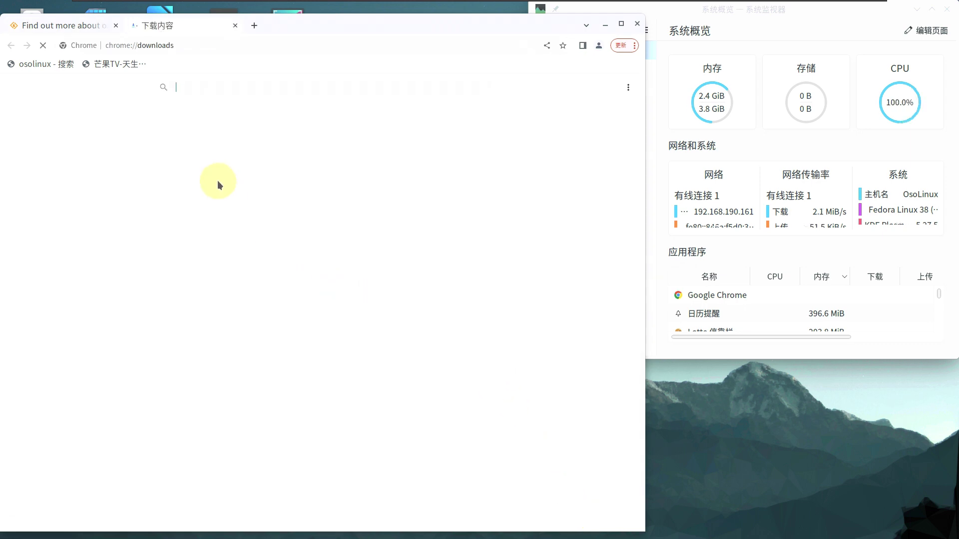
{"action": "left_click", "coordinate": [254, 209]}
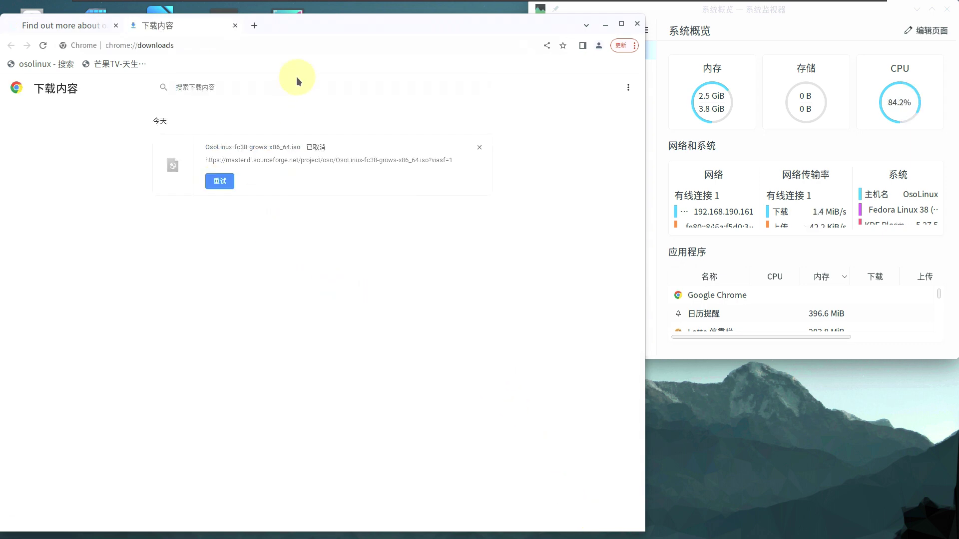
{"action": "left_click", "coordinate": [234, 25]}
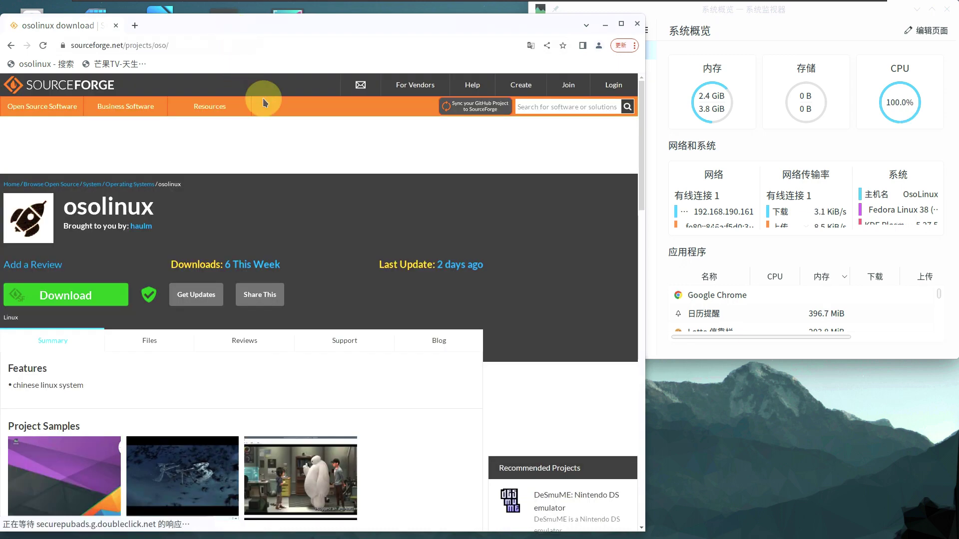
{"action": "left_click", "coordinate": [637, 25]}
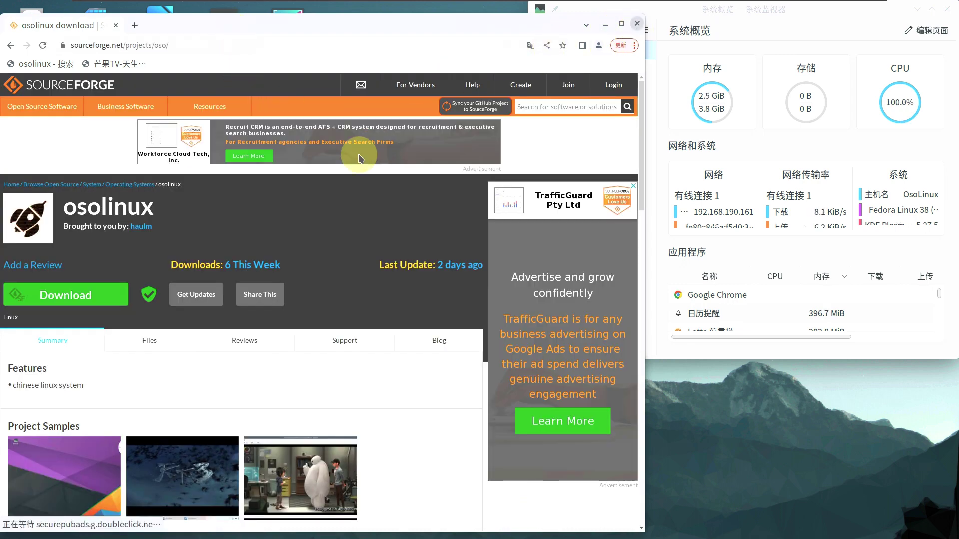
{"action": "left_click", "coordinate": [261, 159]}
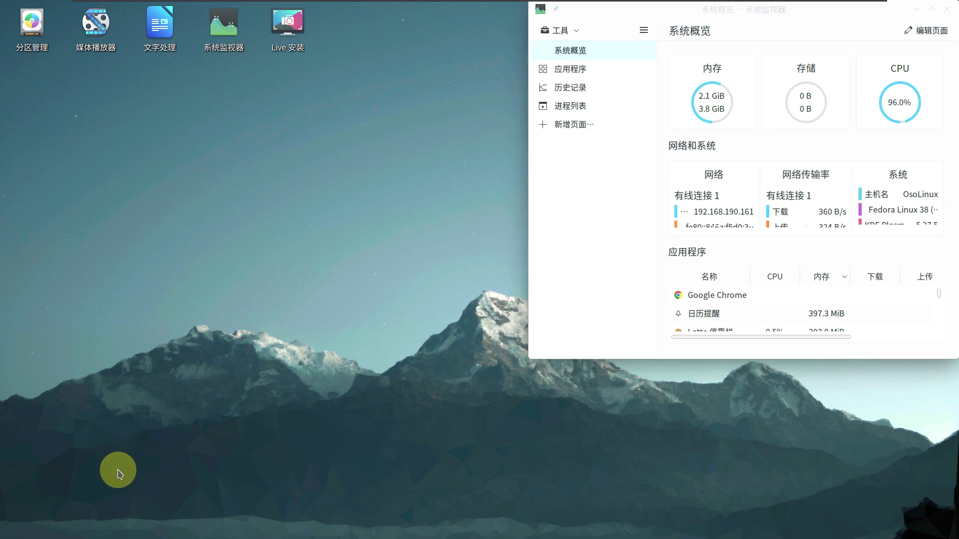
Open the Konsole terminal, move its window clear of the system monitor and run inxi.
{"action": "mouse_move", "coordinate": [357, 531]}
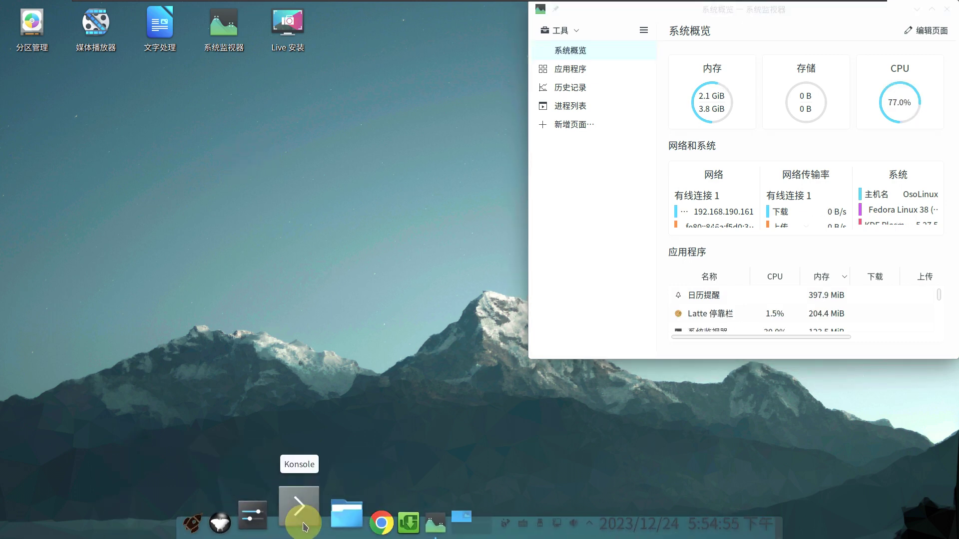
{"action": "left_click", "coordinate": [303, 527]}
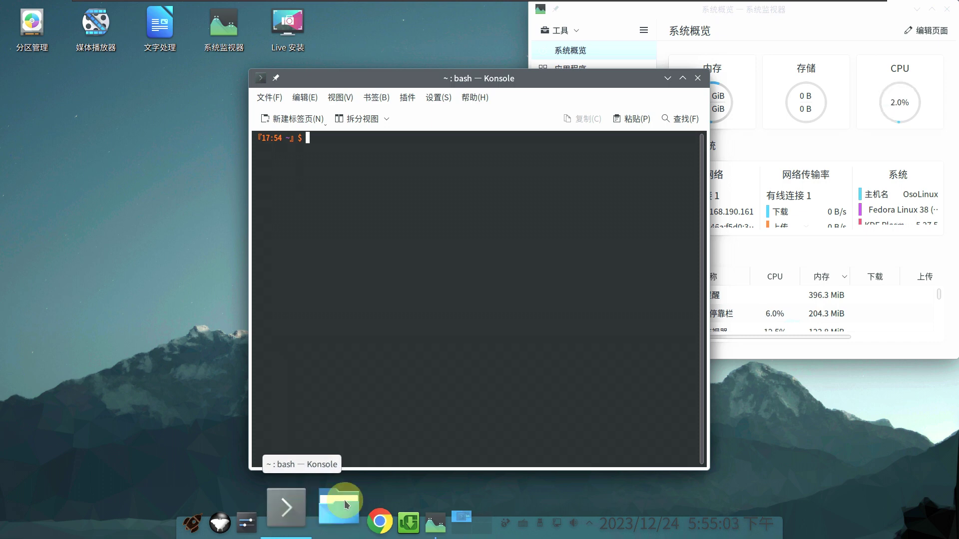
{"action": "left_click_drag", "start_coordinate": [433, 82], "coordinate": [193, 40]}
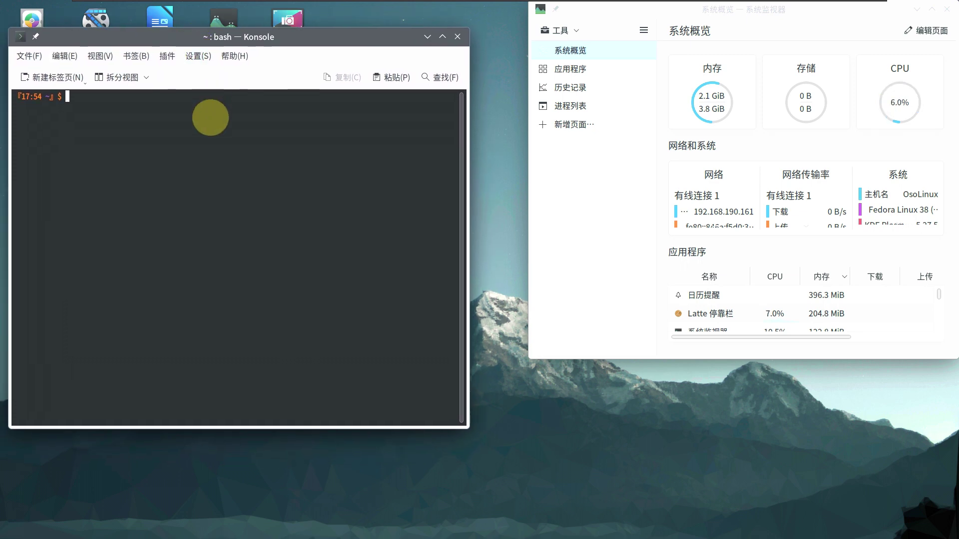
{"action": "type", "text": "nxi"}
{"action": "key", "text": "Return"}
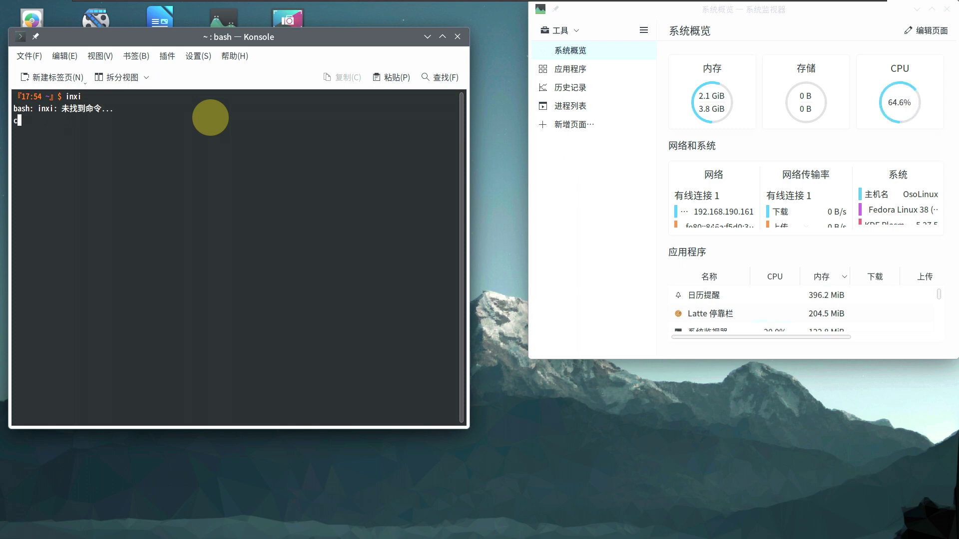
Try to display the distribution information with cat /etc/issue in the same terminal session.
{"action": "type", "text": "cat /etc/iss"}
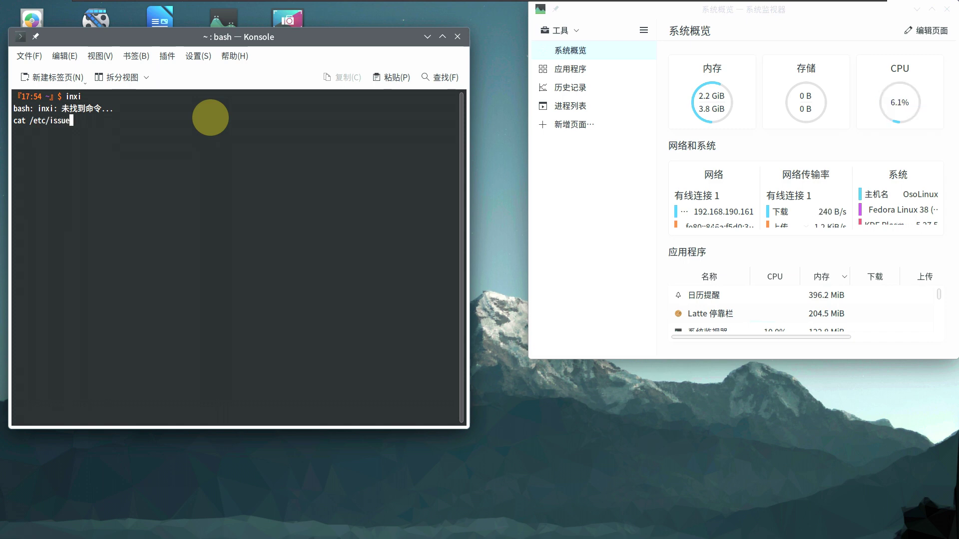
{"action": "type", "text": "ue"}
{"action": "key", "text": "Return"}
Start a new terminal tab and display the distribution information with cat /etc/issue.
{"action": "left_click", "coordinate": [145, 79]}
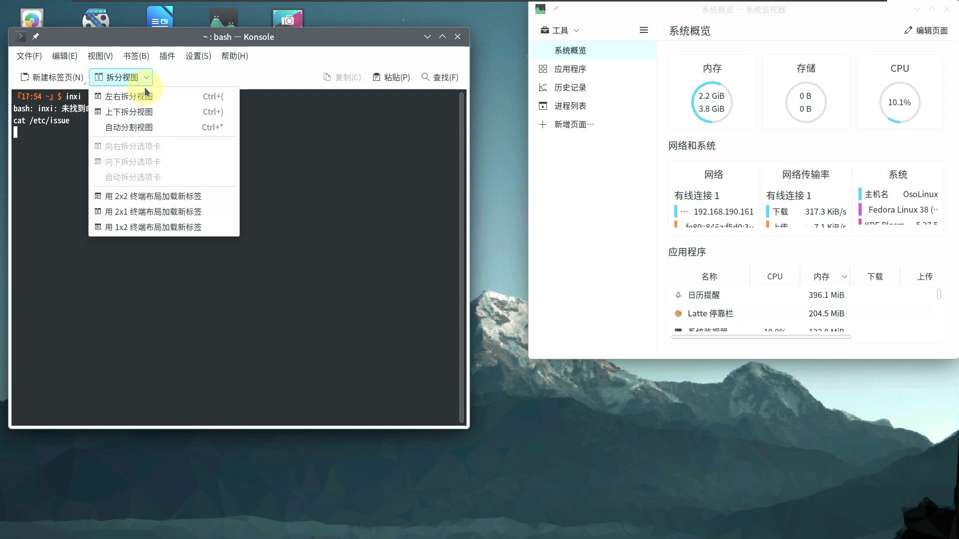
{"action": "left_click", "coordinate": [44, 84]}
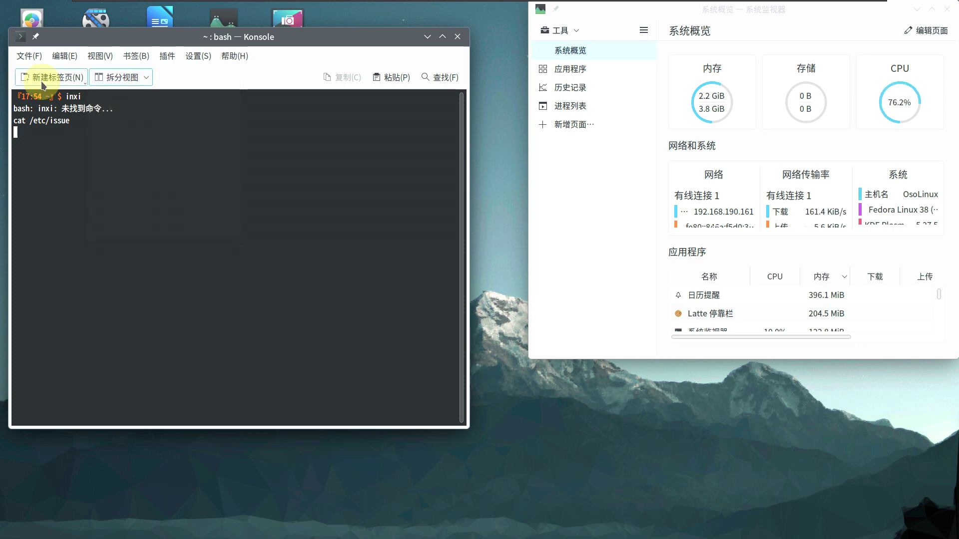
{"action": "left_click", "coordinate": [44, 83]}
{"action": "left_click", "coordinate": [77, 101]}
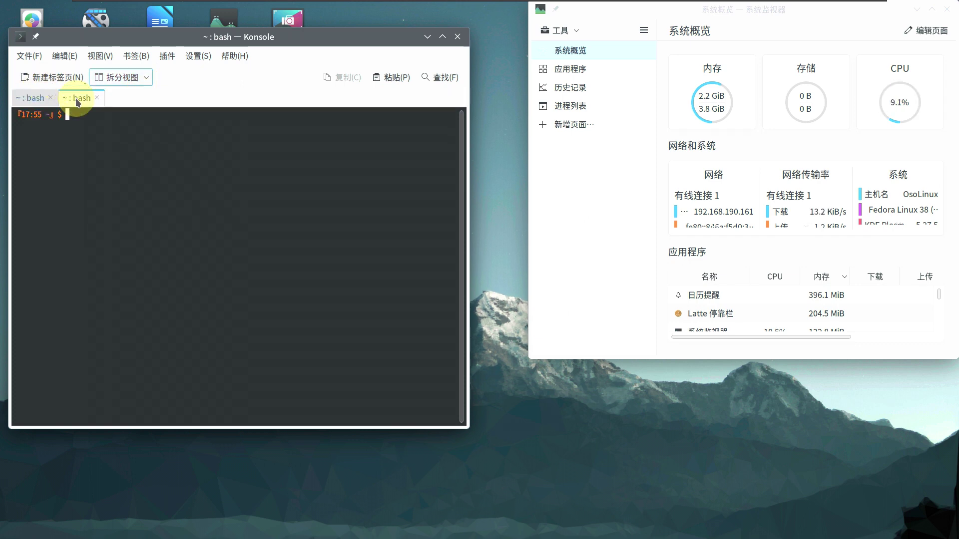
{"action": "type", "text": "cat /etc/i"}
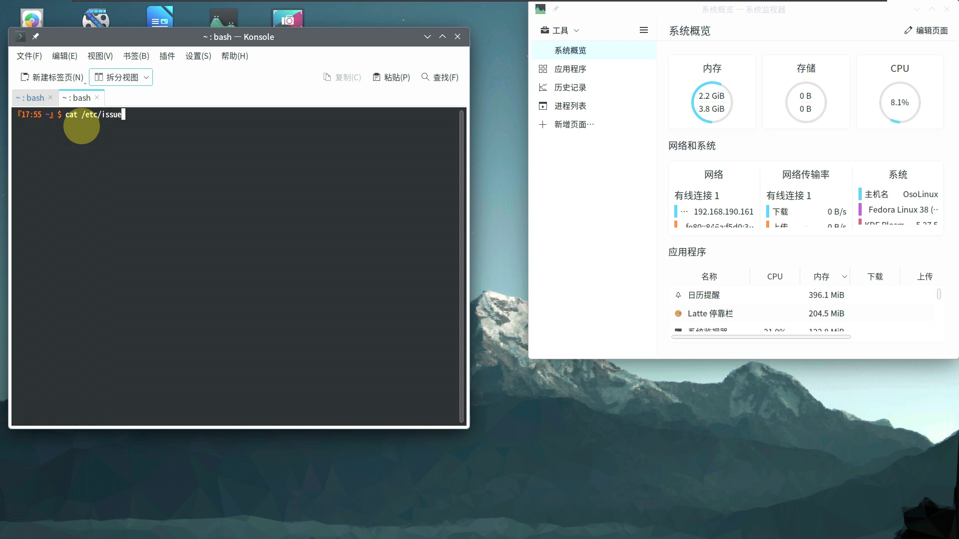
{"action": "type", "text": "ssue"}
{"action": "key", "text": "Return"}
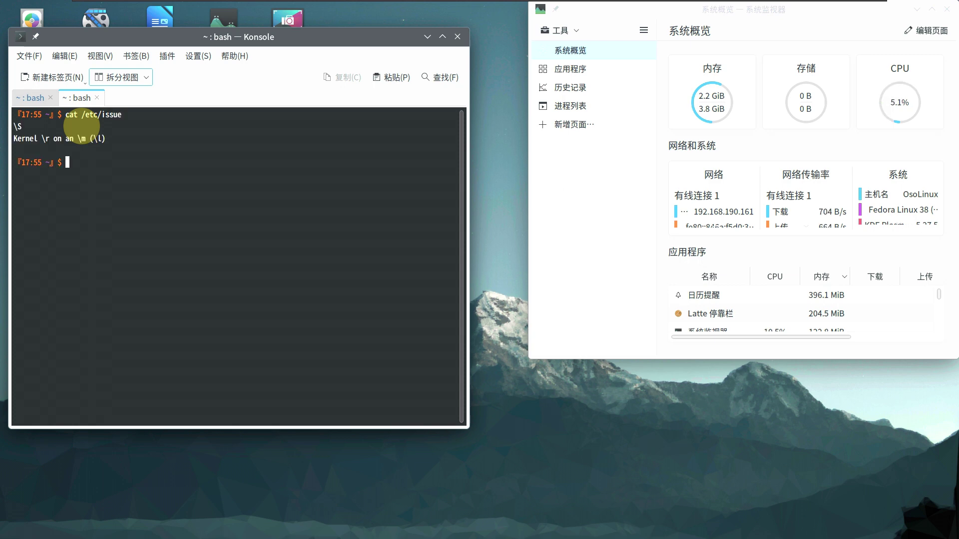
Try to show the system summary with neofetch, and close this second terminal tab.
{"action": "type", "text": "neo"}
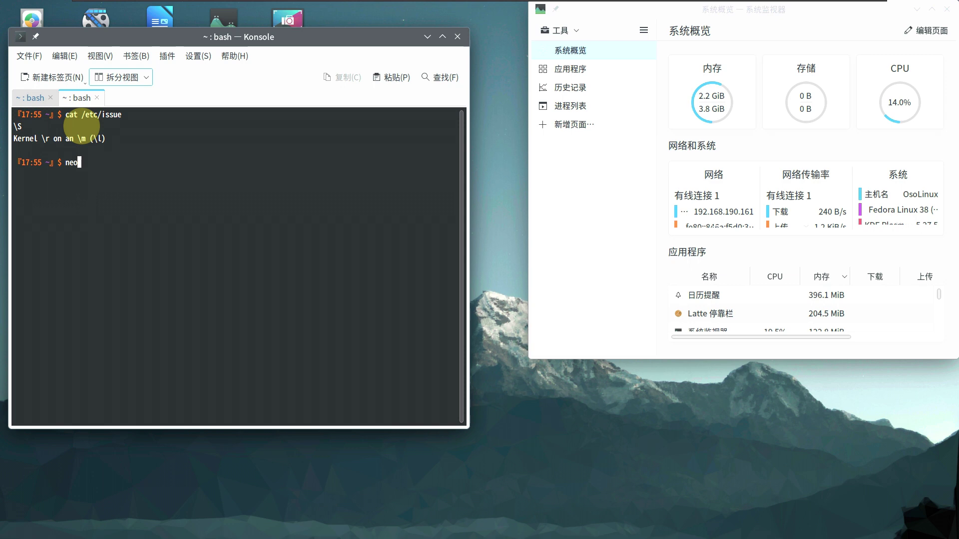
{"action": "type", "text": "fetch"}
{"action": "key", "text": "Return"}
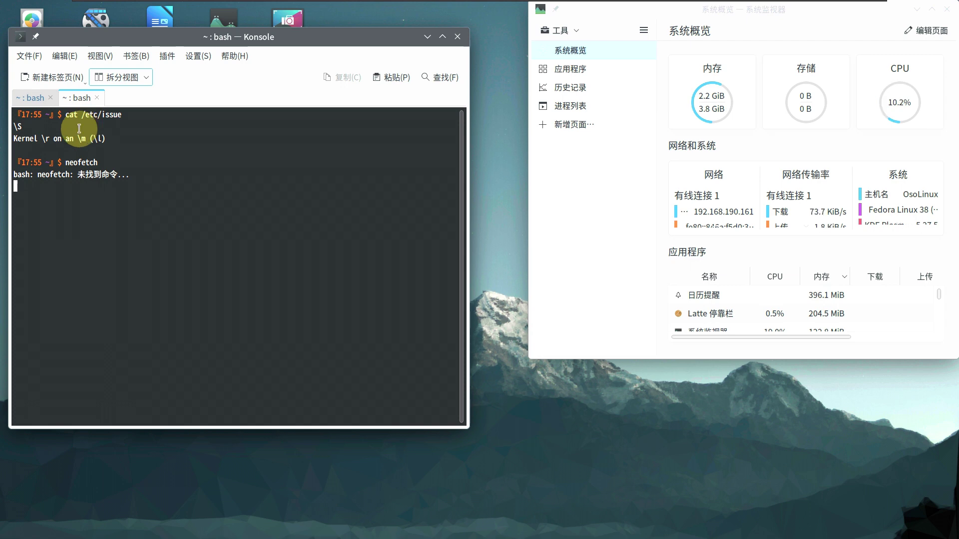
{"action": "left_click", "coordinate": [98, 99]}
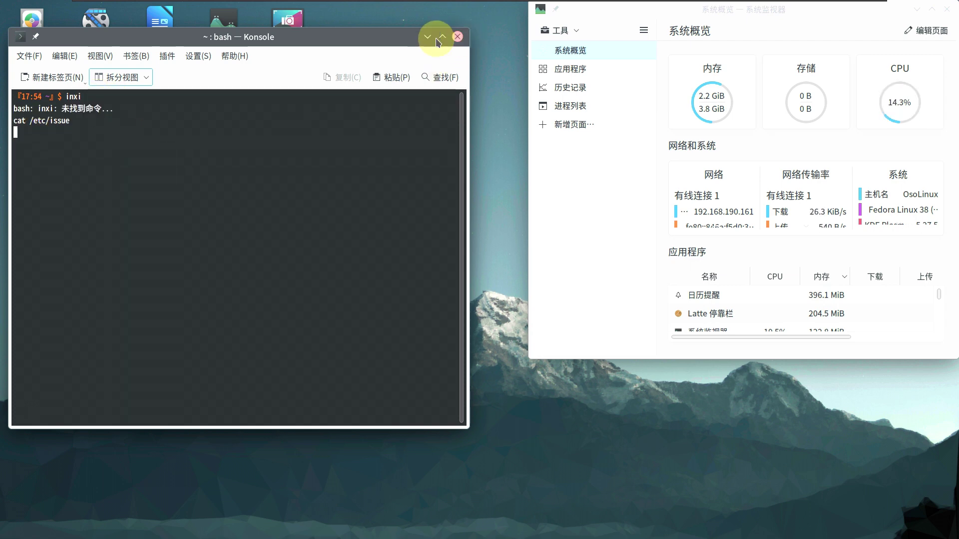
View the version information about Konsole, close it and quit the terminal.
{"action": "left_click", "coordinate": [229, 60]}
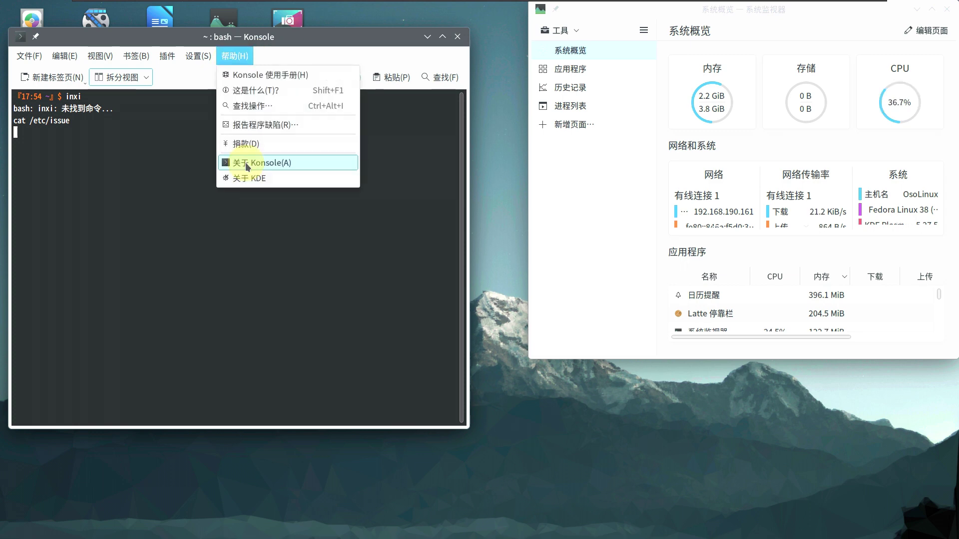
{"action": "left_click", "coordinate": [244, 163]}
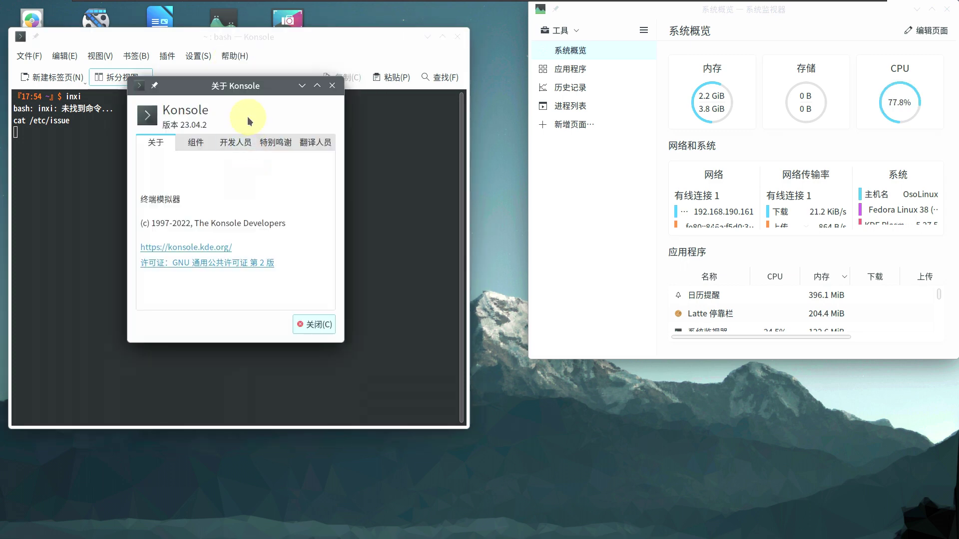
{"action": "left_click", "coordinate": [332, 85]}
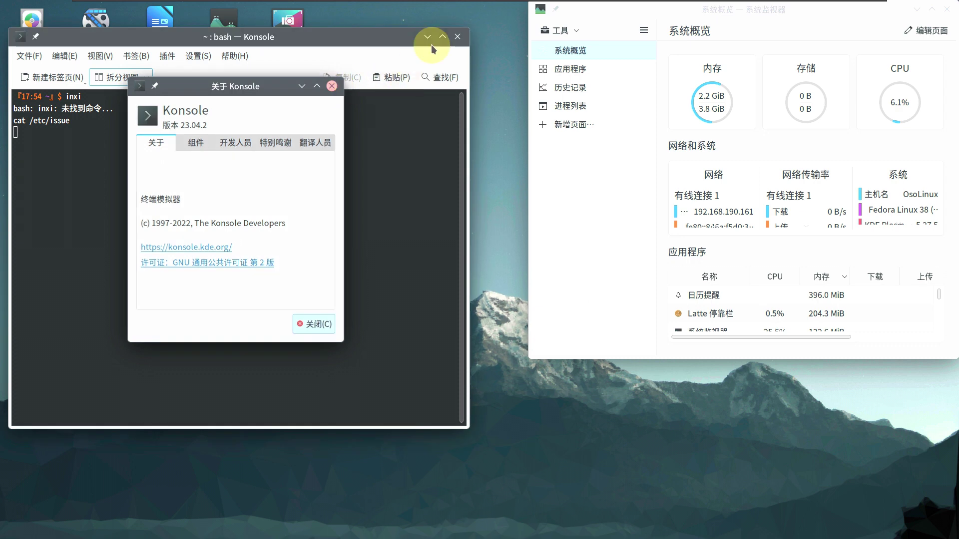
{"action": "key", "text": "alt+F4"}
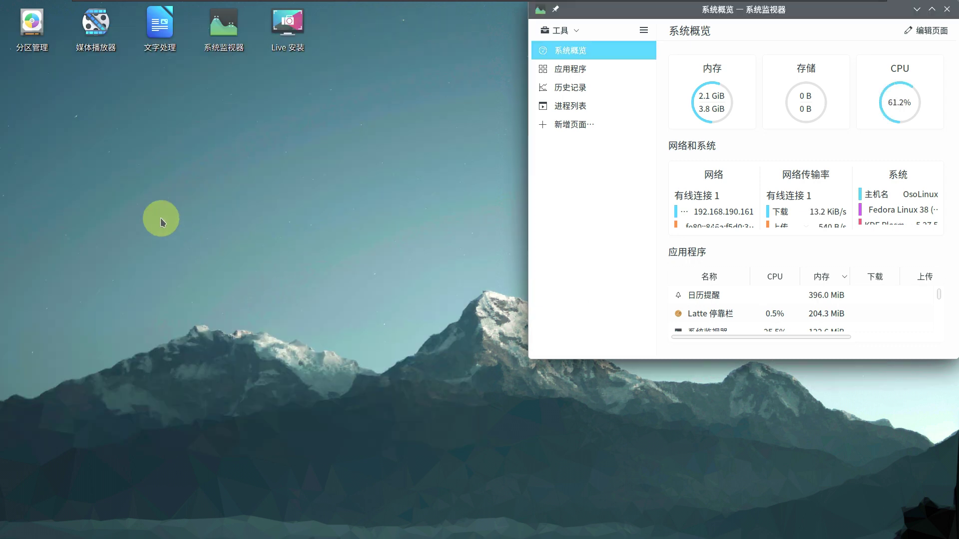
Open System Settings, move its window to the desktop's upper-left area and enlarge it downward.
{"action": "mouse_move", "coordinate": [457, 535]}
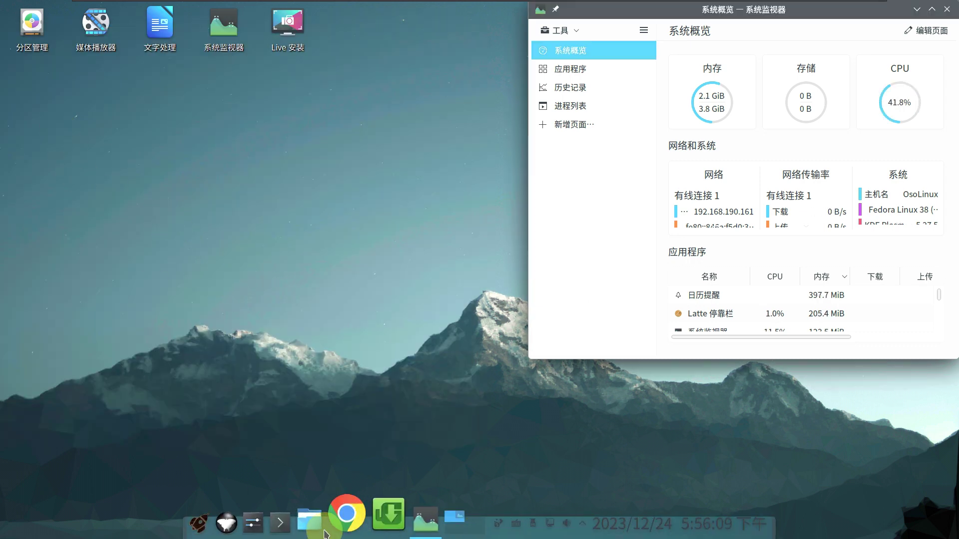
{"action": "left_click", "coordinate": [272, 526]}
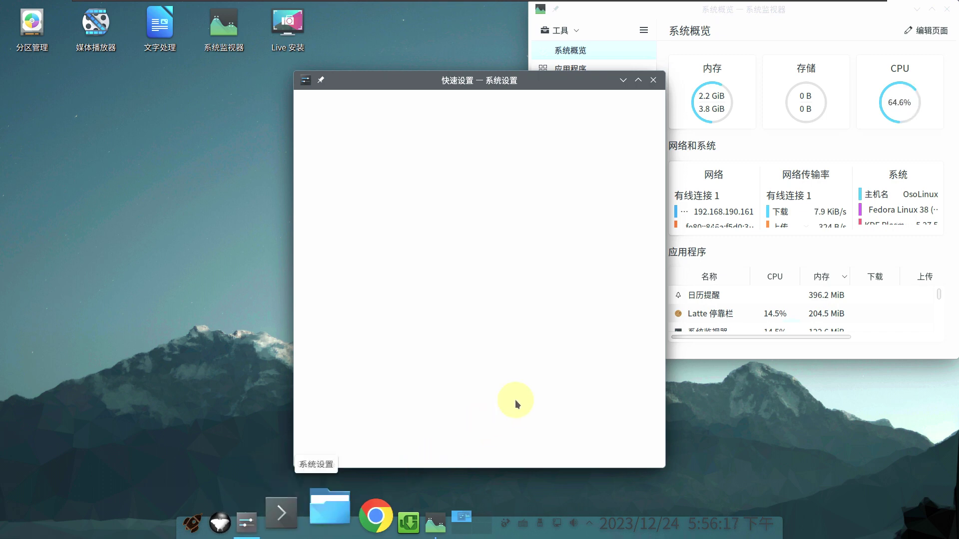
{"action": "left_click_drag", "start_coordinate": [605, 86], "coordinate": [311, 31]}
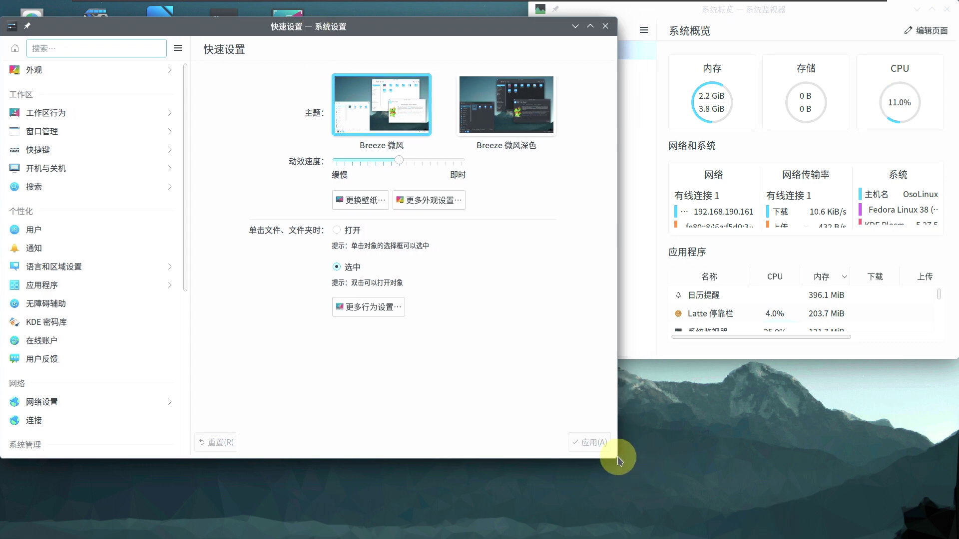
{"action": "left_click_drag", "start_coordinate": [575, 459], "coordinate": [456, 513]}
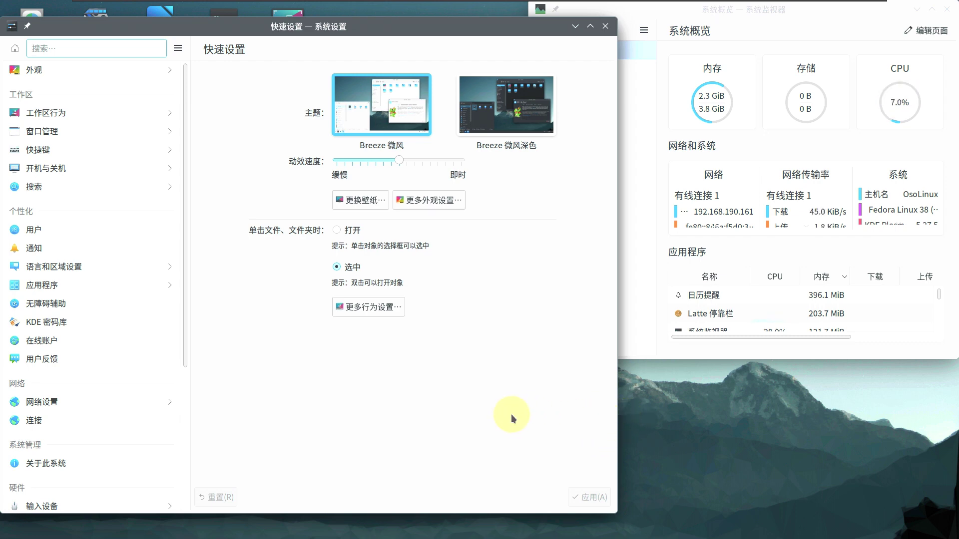
Examine the settings categories down to the hardware section, including the Bluetooth (蓝牙) and Thunderbolt (雷电接口) pages.
{"action": "scroll", "coordinate": [161, 494], "scroll_direction": "down", "scroll_amount": 3}
{"action": "scroll", "coordinate": [161, 497], "scroll_direction": "down", "scroll_amount": 4}
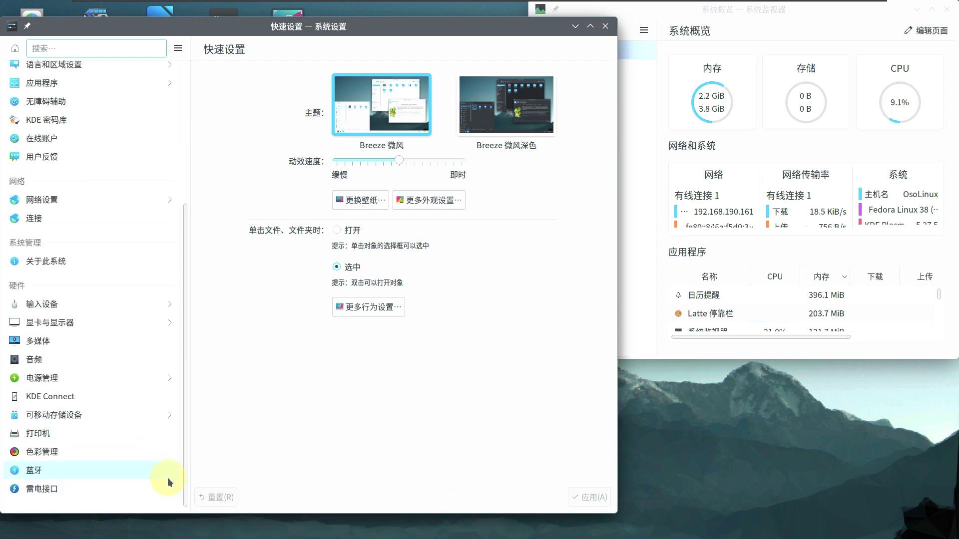
{"action": "left_click", "coordinate": [168, 478]}
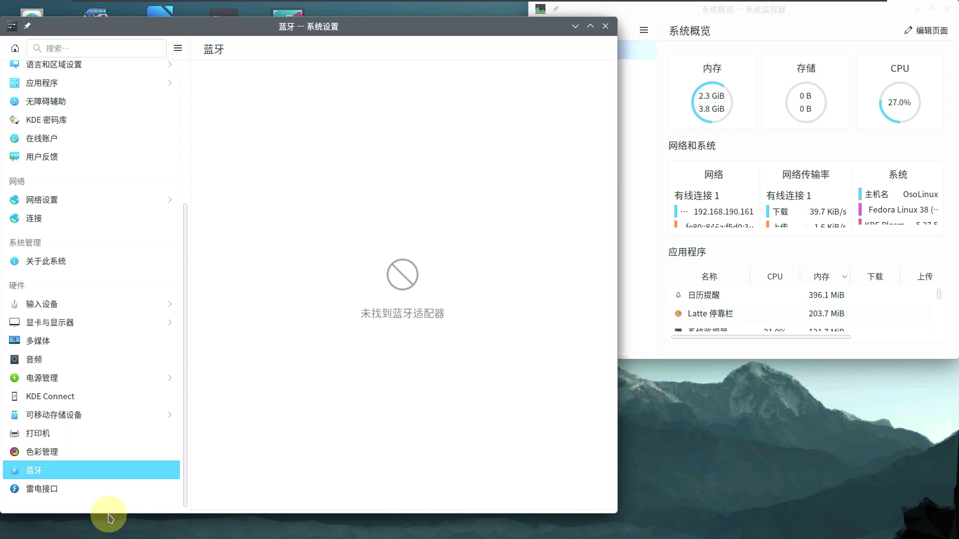
{"action": "left_click", "coordinate": [111, 496]}
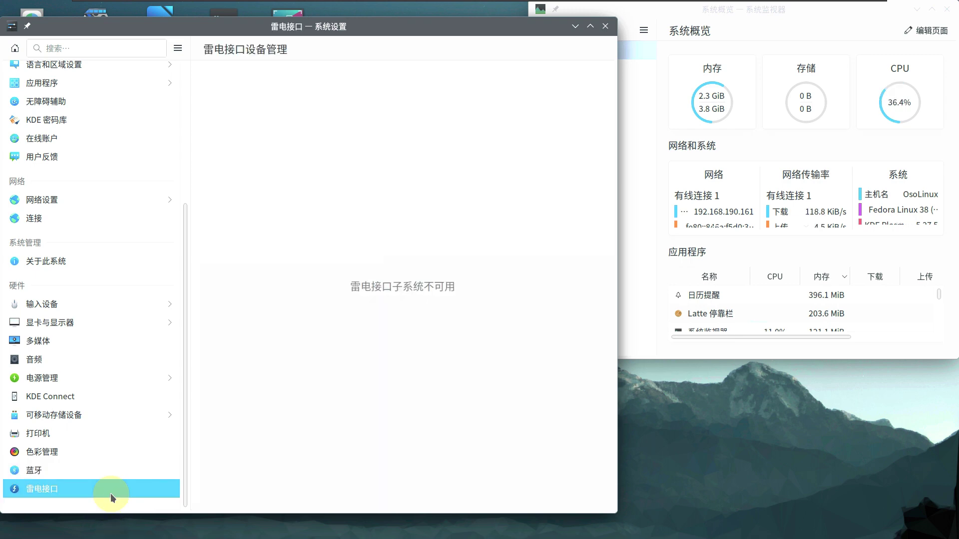
{"action": "left_click", "coordinate": [136, 475]}
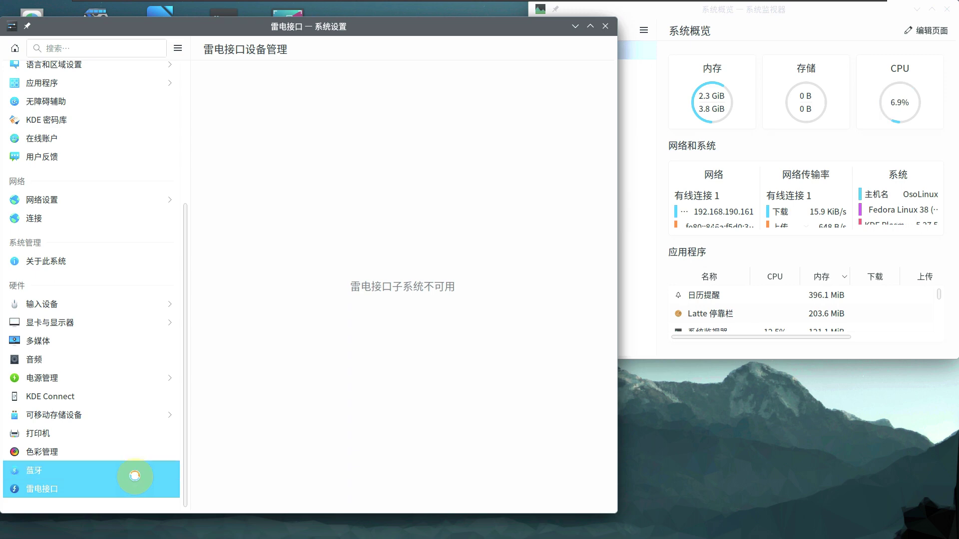
Examine the colour management (色彩管理), printer (打印机) and removable storage (可移动存储设备) pages, then return to the full settings list.
{"action": "left_click", "coordinate": [136, 452]}
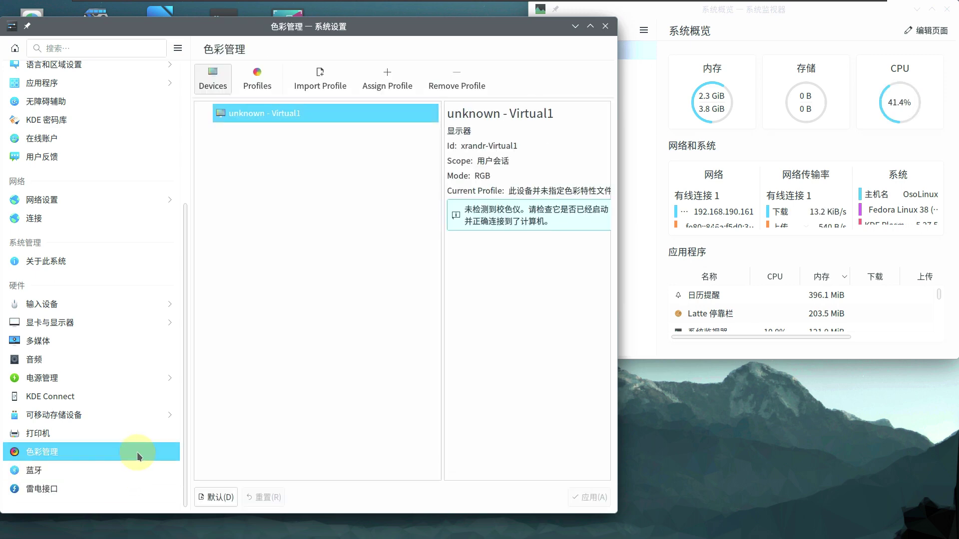
{"action": "left_click", "coordinate": [134, 436]}
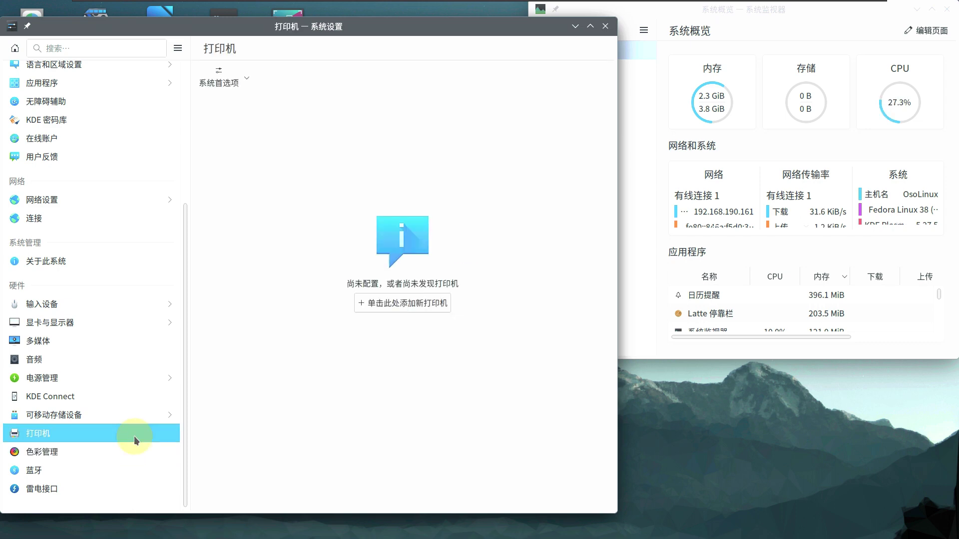
{"action": "left_click", "coordinate": [130, 417]}
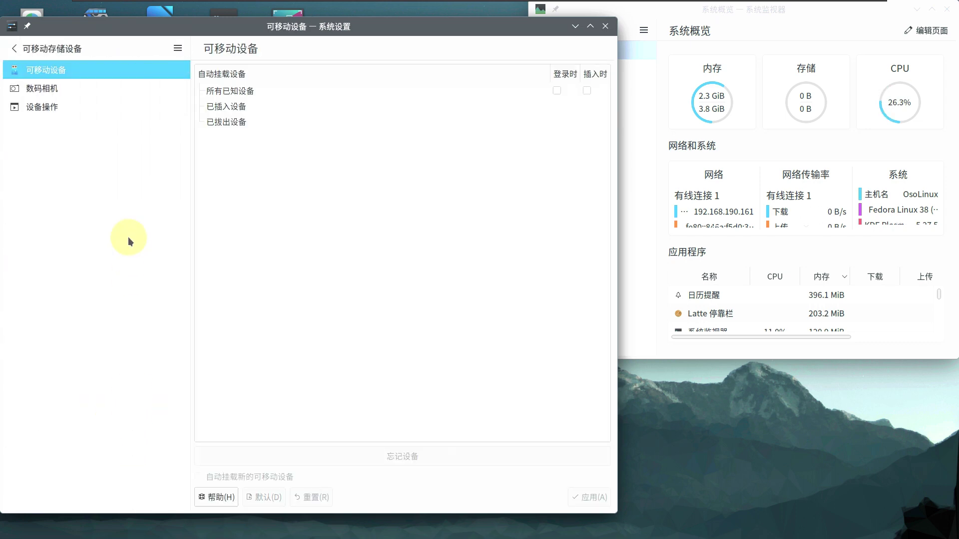
{"action": "left_click", "coordinate": [74, 54]}
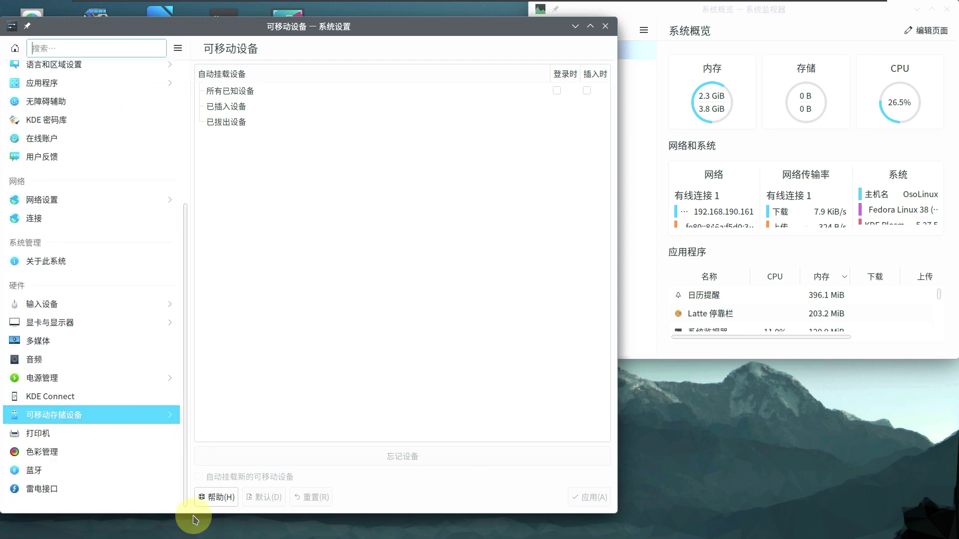
View the About This System (关于此系统) details and the global themes under Appearance (外观), and close System Settings.
{"action": "left_click", "coordinate": [70, 262]}
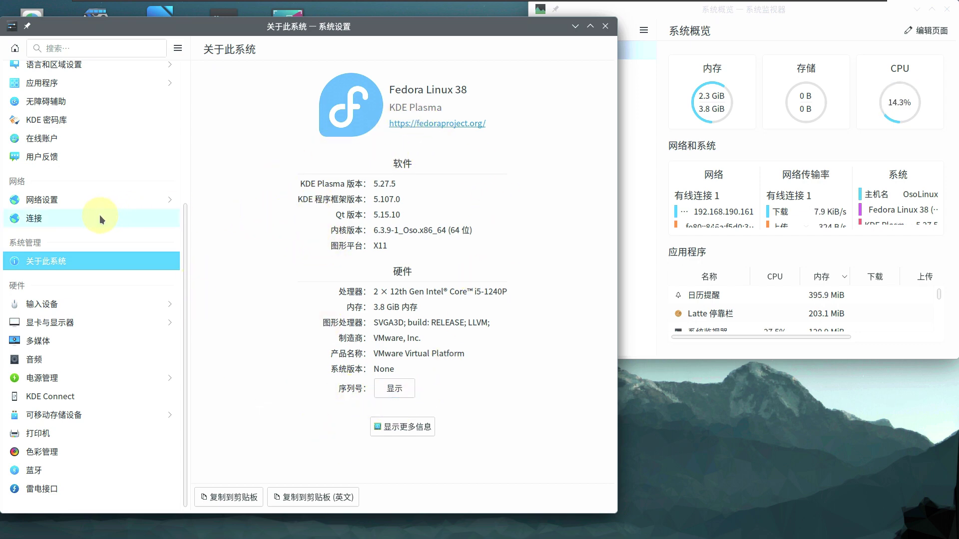
{"action": "scroll", "coordinate": [187, 230], "scroll_direction": "up", "scroll_amount": 1}
{"action": "left_click_drag", "start_coordinate": [188, 230], "coordinate": [210, 113]}
{"action": "left_click", "coordinate": [105, 72]}
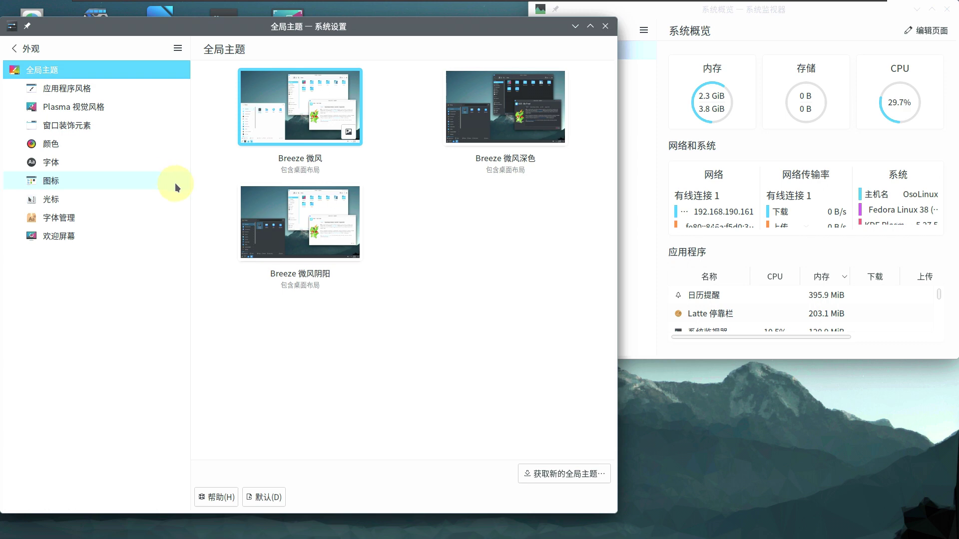
{"action": "left_click", "coordinate": [604, 26]}
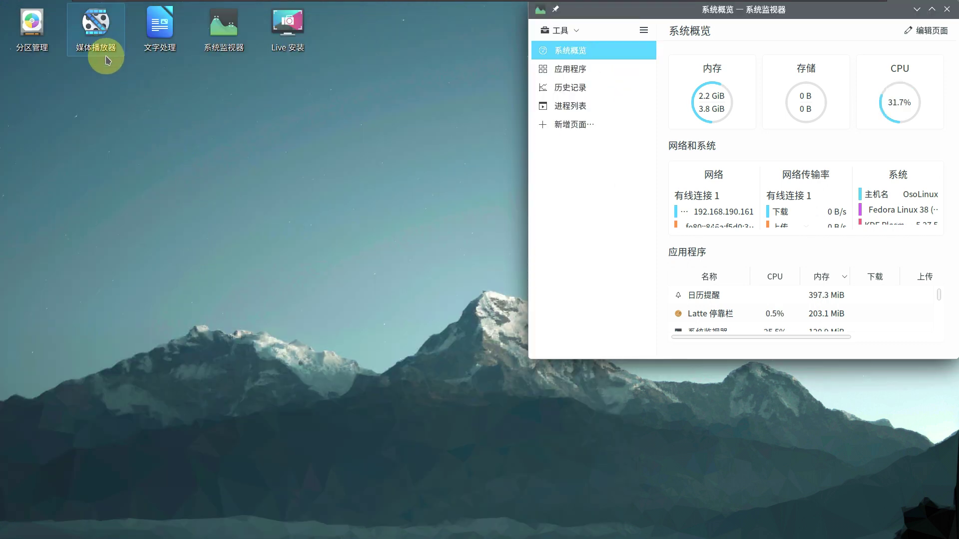
Try to launch the partition manager (分区管理) from the desktop, submitting the root password.
{"action": "left_click", "coordinate": [38, 33]}
{"action": "right_click", "coordinate": [38, 32]}
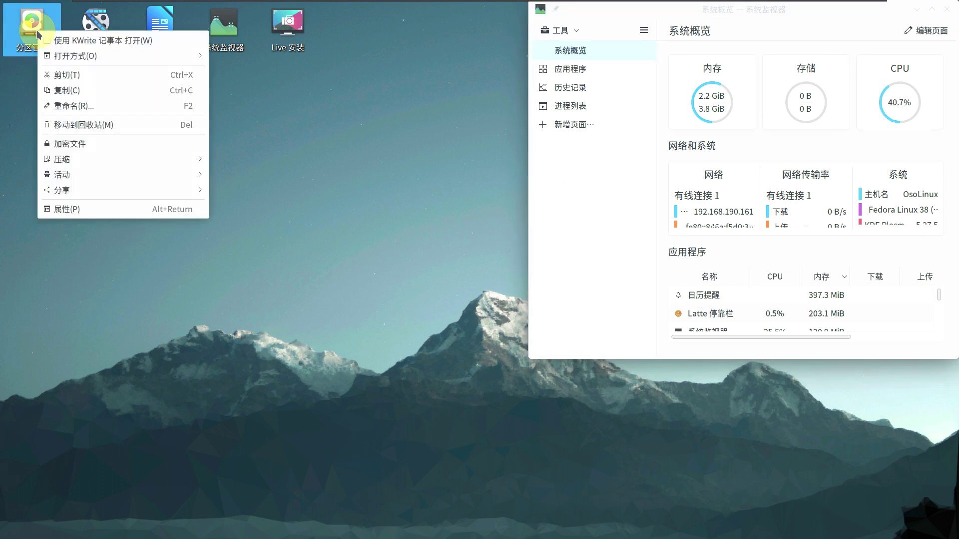
{"action": "left_click", "coordinate": [38, 56]}
{"action": "double_click", "coordinate": [40, 29]}
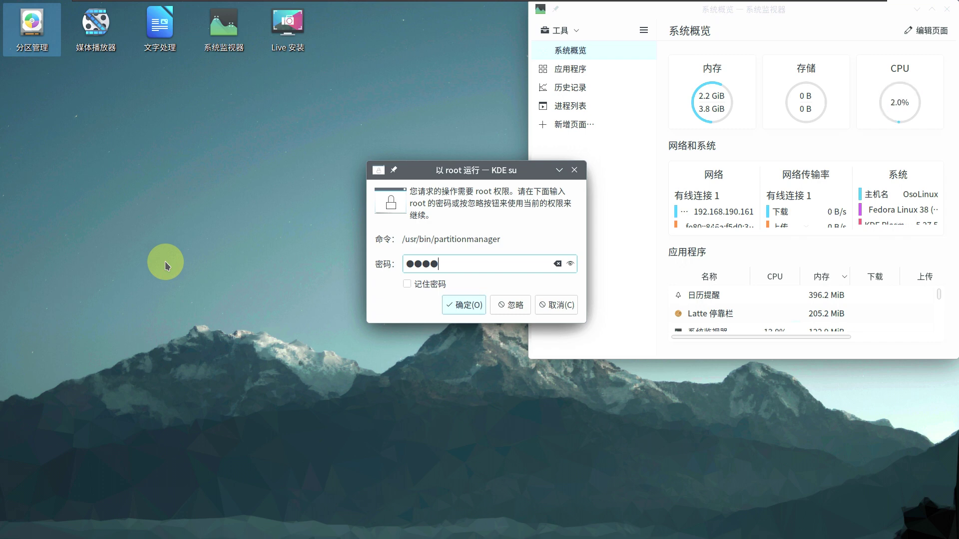
{"action": "key", "text": "Return"}
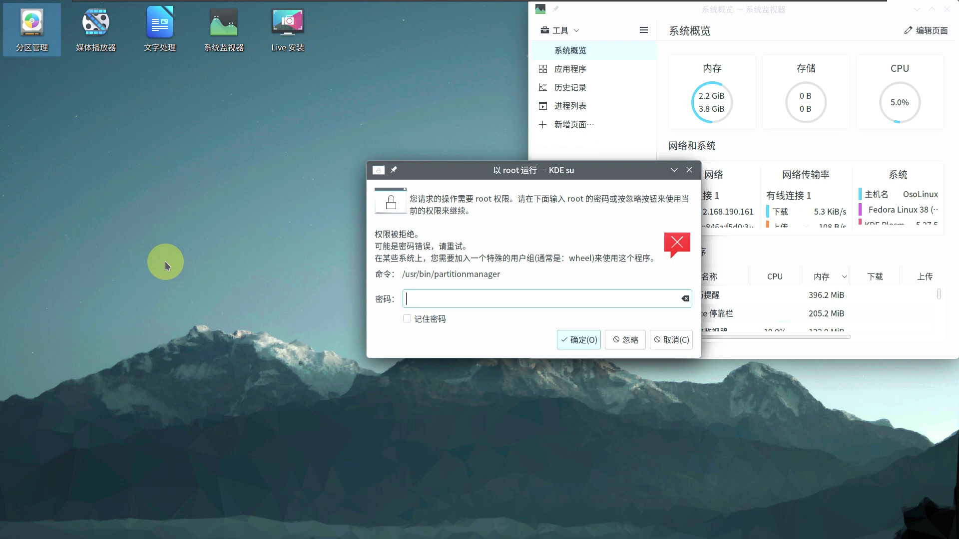
Try other root passwords for the partition manager and dismiss the authorization dialog.
{"action": "type", "text": "***"}
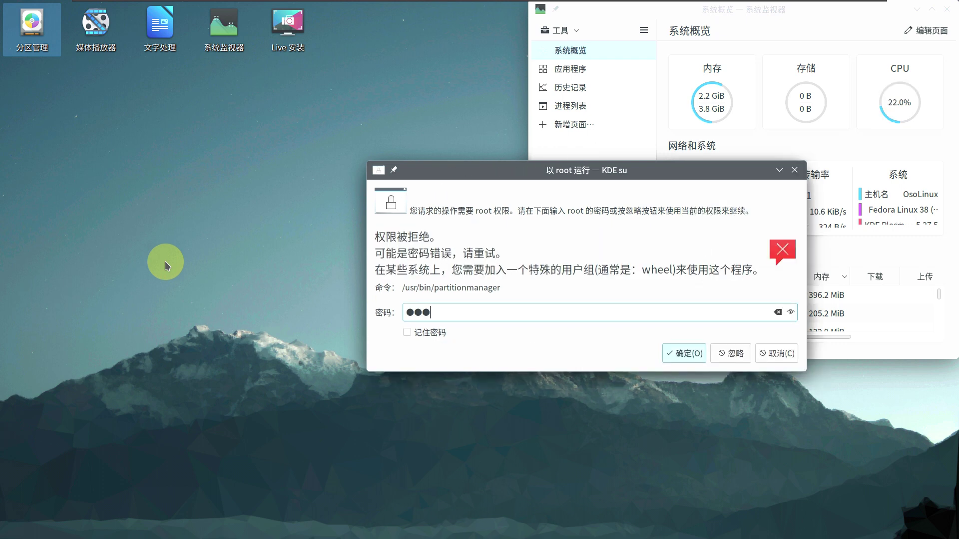
{"action": "type", "text": "*****"}
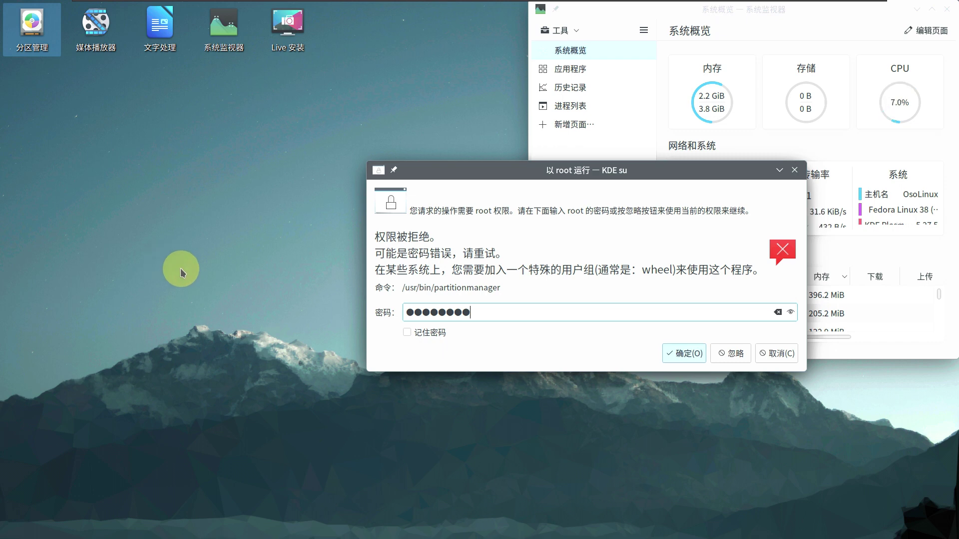
{"action": "key", "text": "Return"}
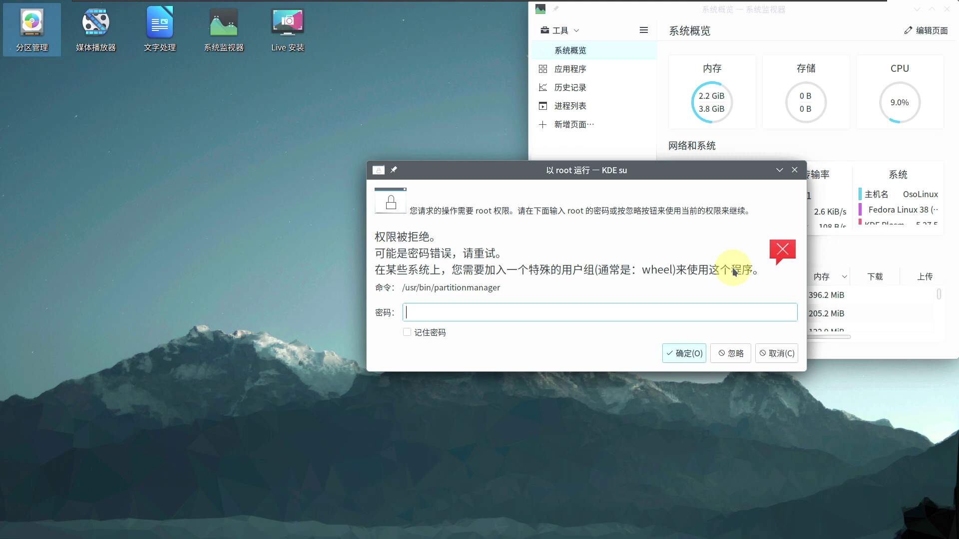
{"action": "type", "text": "****"}
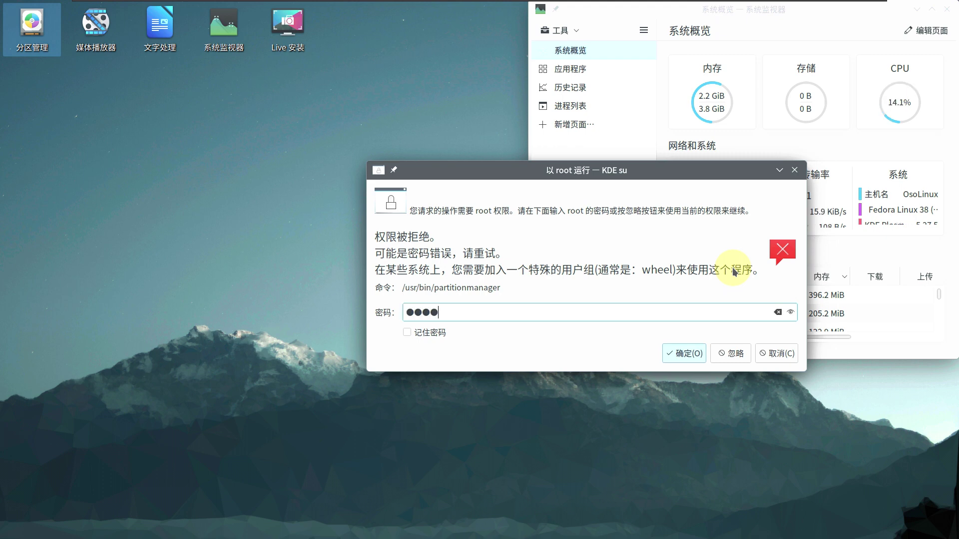
{"action": "left_click", "coordinate": [794, 171]}
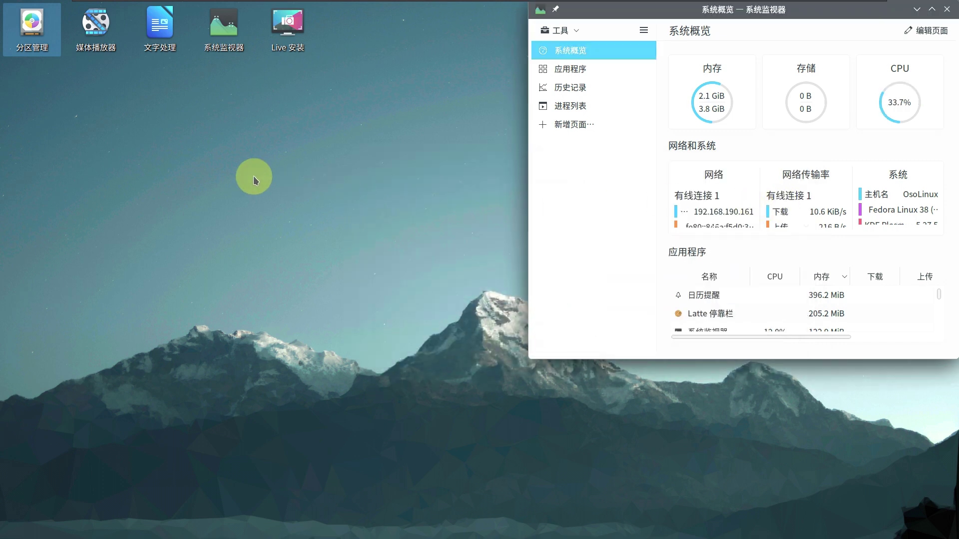
Open the home folder in the Dolphin file manager, move its window to the desktop's upper-left area and enlarge it.
{"action": "left_click", "coordinate": [253, 176]}
{"action": "mouse_move", "coordinate": [317, 537]}
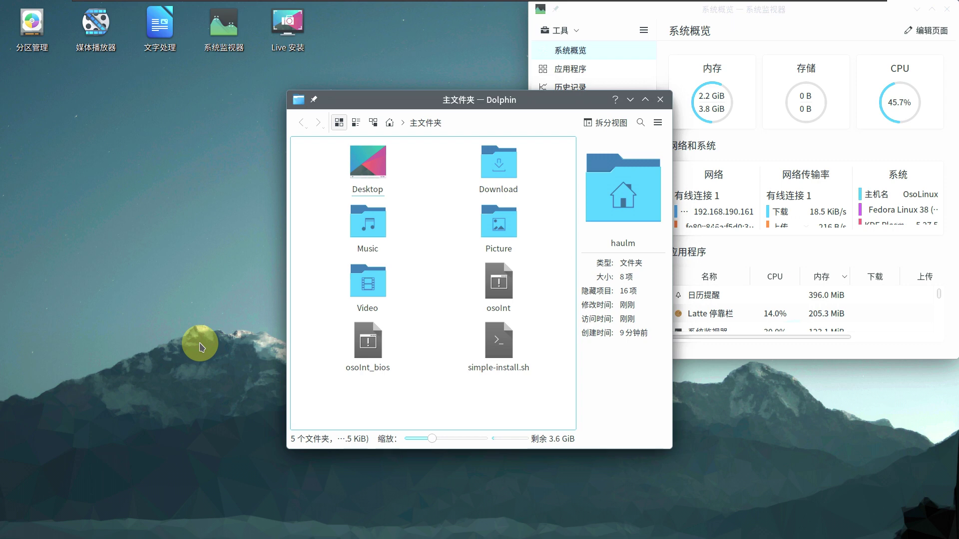
{"action": "left_click_drag", "start_coordinate": [418, 98], "coordinate": [129, 37]}
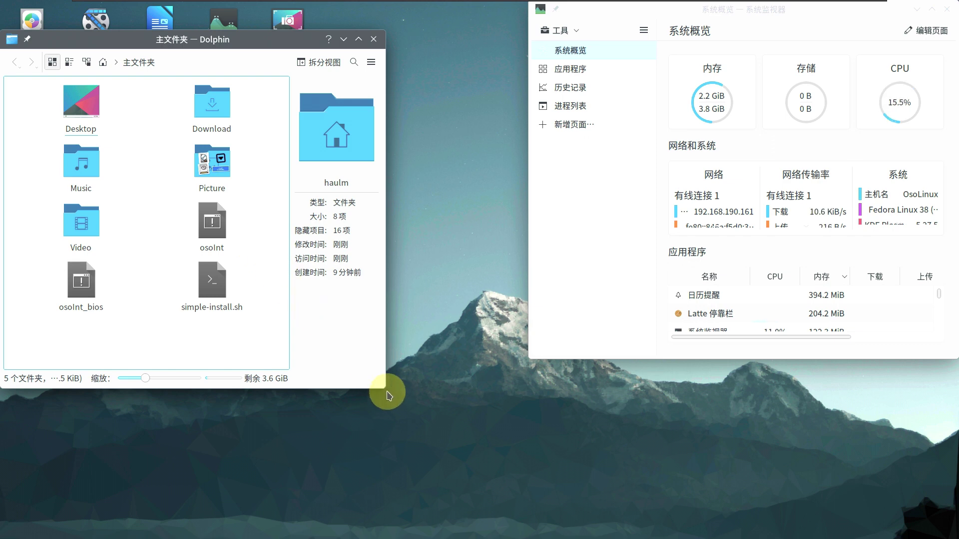
{"action": "left_click_drag", "start_coordinate": [382, 386], "coordinate": [520, 445]}
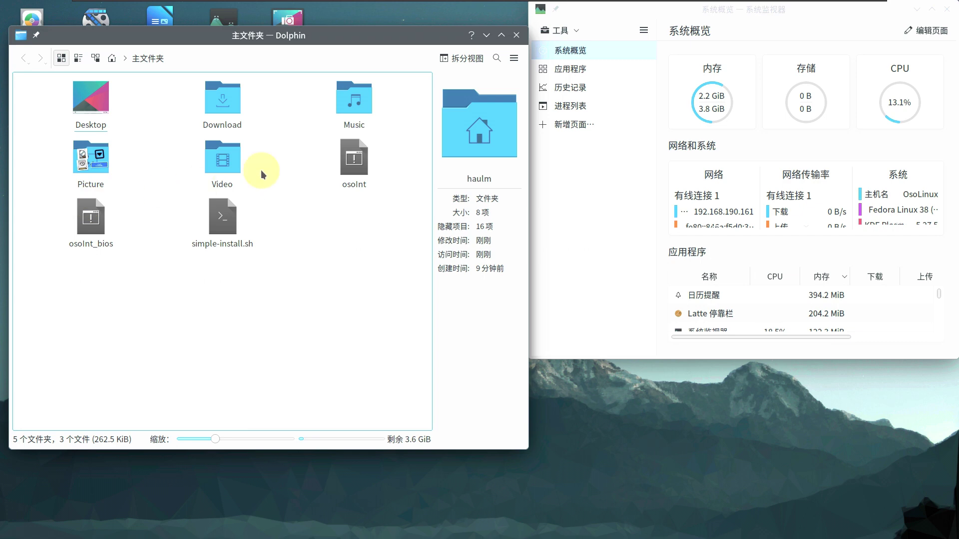
View the version information about Dolphin, close it and quit the file manager.
{"action": "left_click", "coordinate": [513, 58]}
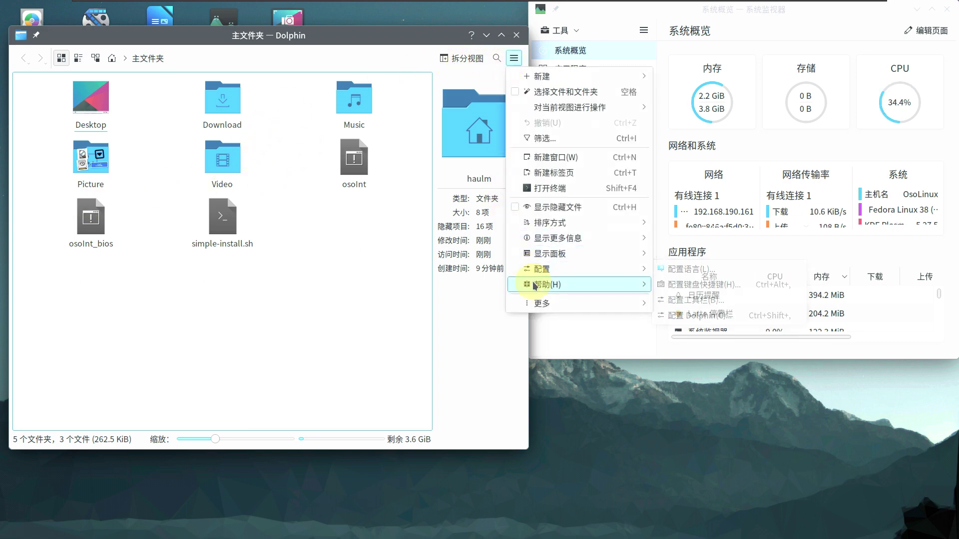
{"action": "mouse_move", "coordinate": [545, 284]}
{"action": "left_click", "coordinate": [694, 373]}
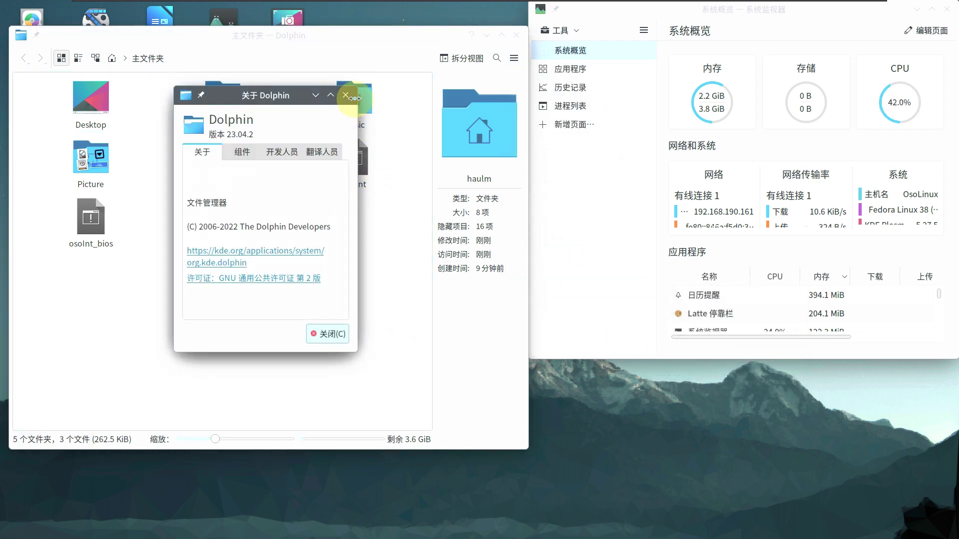
{"action": "left_click", "coordinate": [345, 95]}
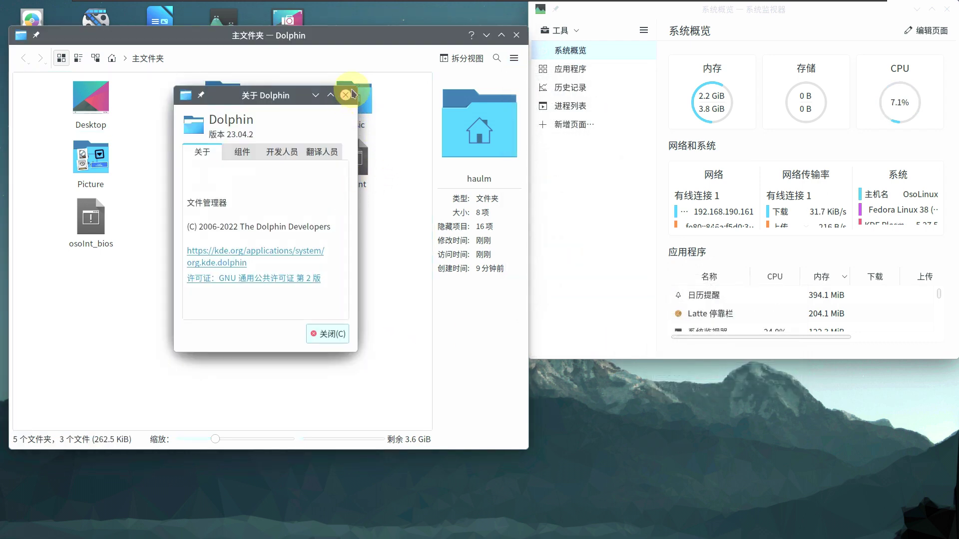
{"action": "left_click", "coordinate": [516, 35]}
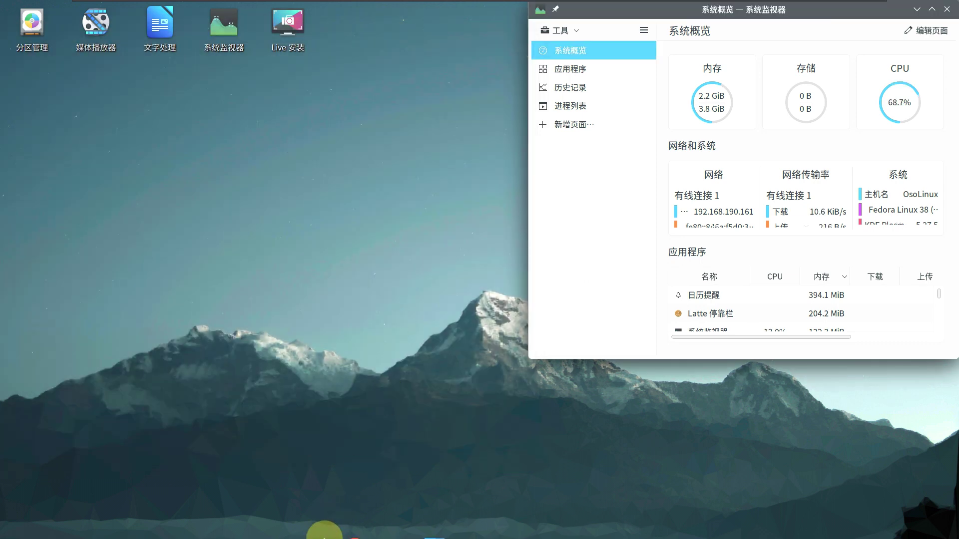
Launch the 3DS emulator Citra (3DS 游戏模拟器) from the all-applications list and decline sharing usage data.
{"action": "mouse_move", "coordinate": [264, 529]}
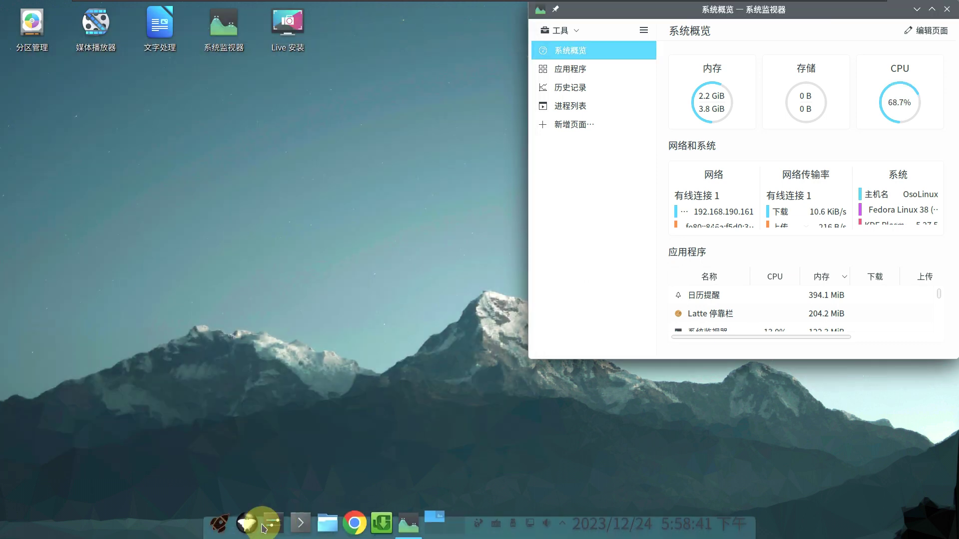
{"action": "left_click", "coordinate": [216, 518]}
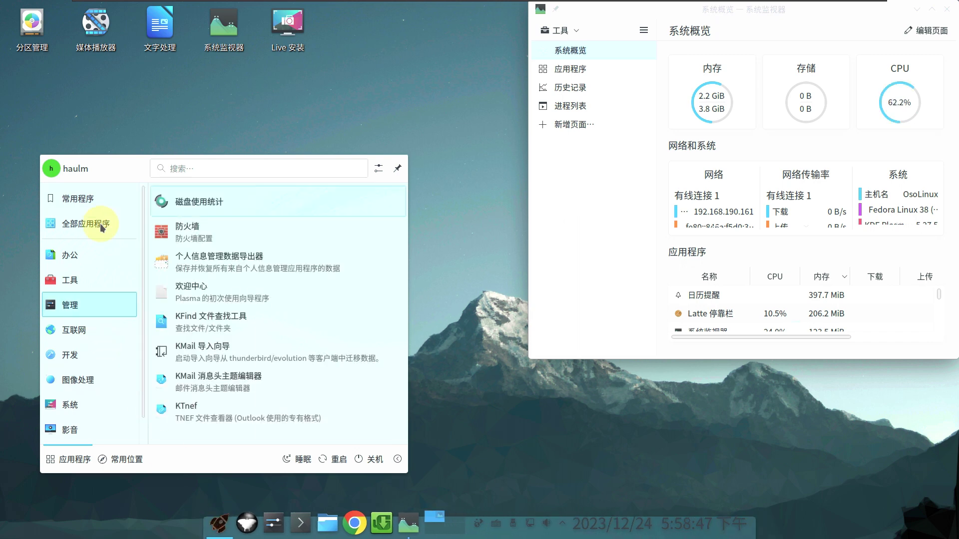
{"action": "mouse_move", "coordinate": [101, 224]}
{"action": "scroll", "coordinate": [209, 229], "scroll_direction": "down", "scroll_amount": 1}
{"action": "scroll", "coordinate": [209, 228], "scroll_direction": "up", "scroll_amount": 1}
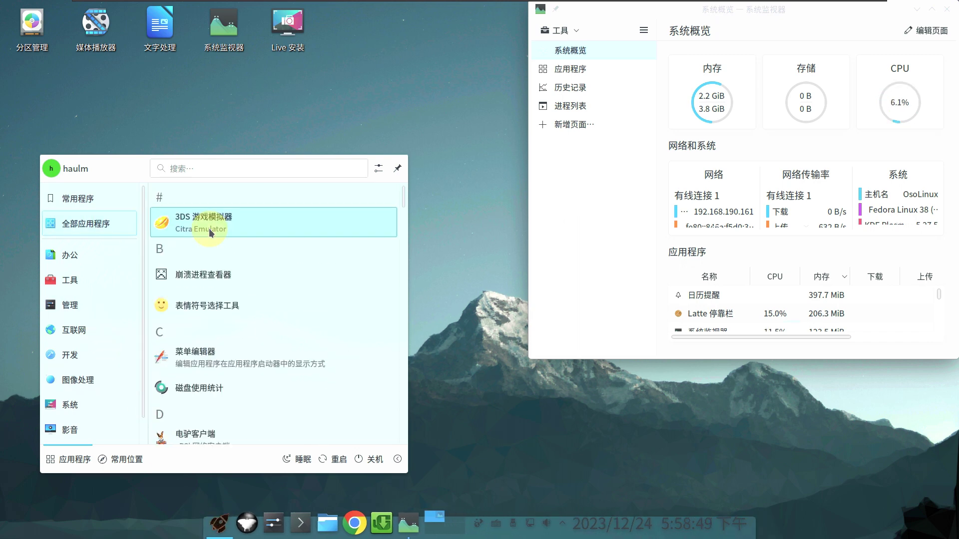
{"action": "left_click", "coordinate": [208, 229]}
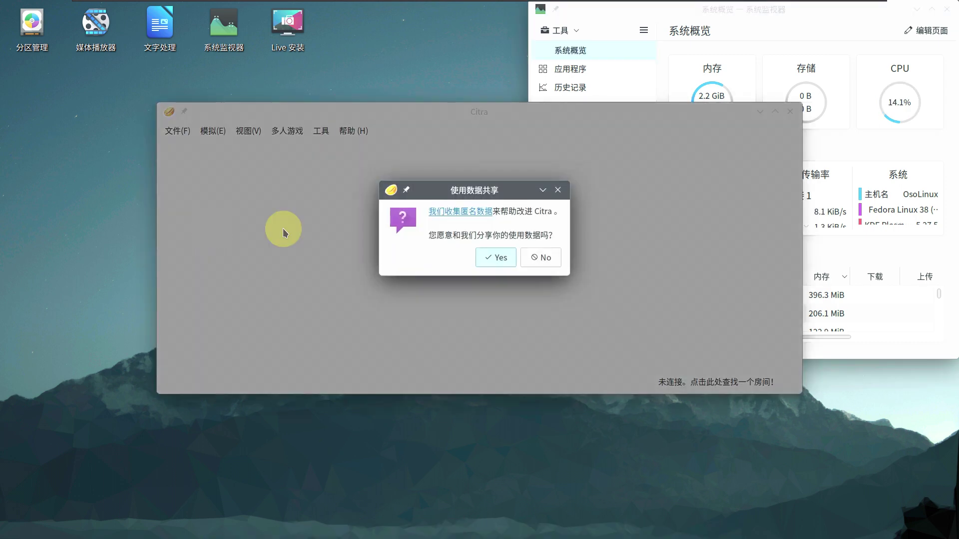
{"action": "left_click", "coordinate": [555, 259]}
View the version information about Citra, close it and quit the emulator.
{"action": "left_click", "coordinate": [356, 130]}
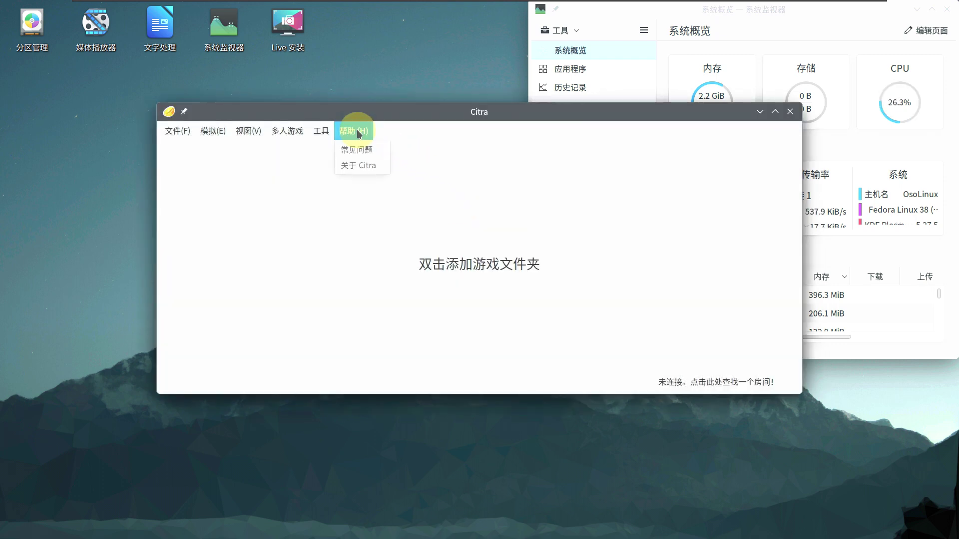
{"action": "left_click", "coordinate": [382, 169]}
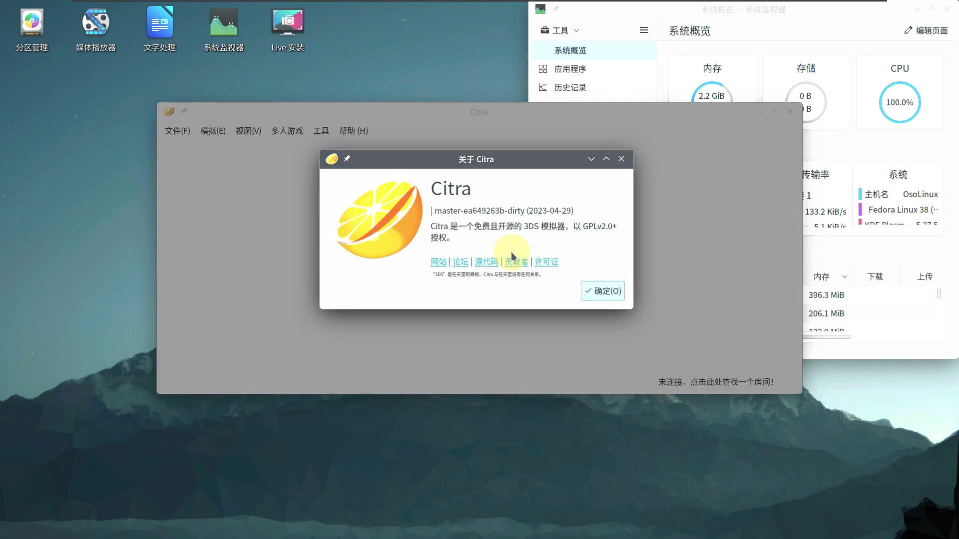
{"action": "left_click", "coordinate": [615, 292]}
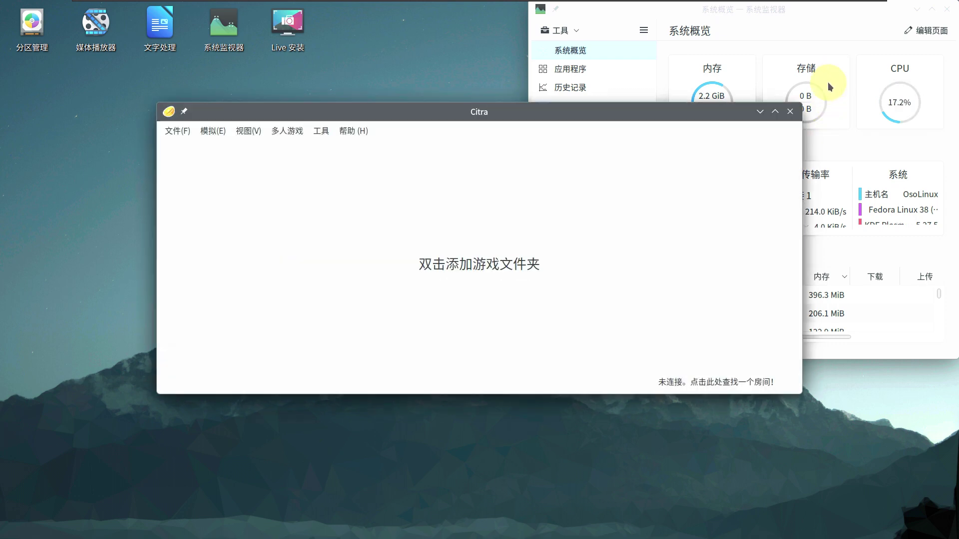
{"action": "left_click", "coordinate": [789, 112]}
{"action": "left_click", "coordinate": [165, 194]}
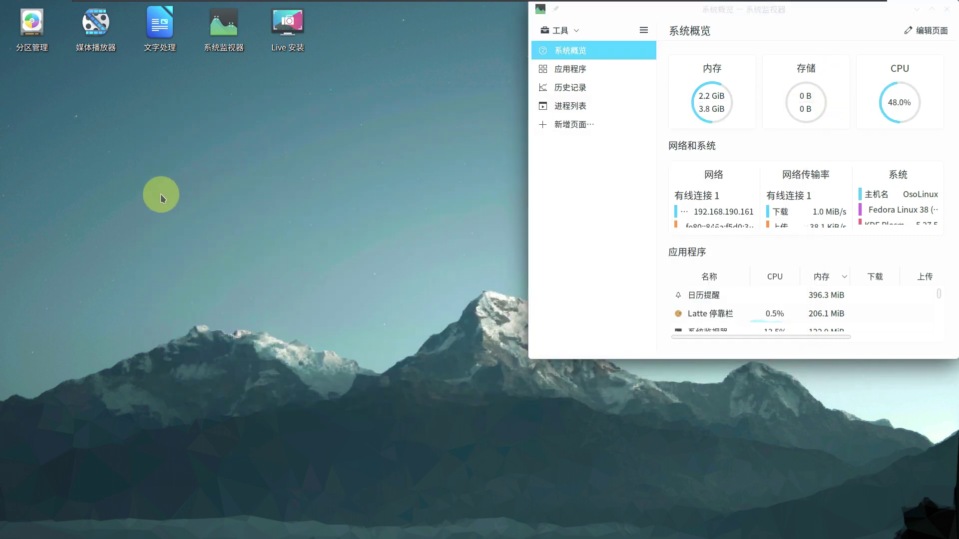
Launch the disk usage tool Filelight (磁盘使用统计) from the all-applications list.
{"action": "mouse_move", "coordinate": [350, 532]}
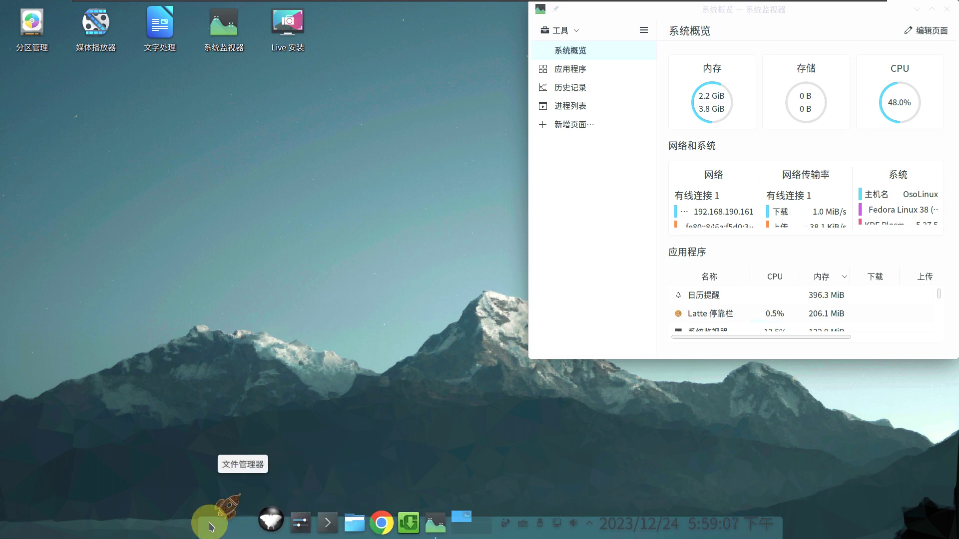
{"action": "left_click", "coordinate": [220, 511]}
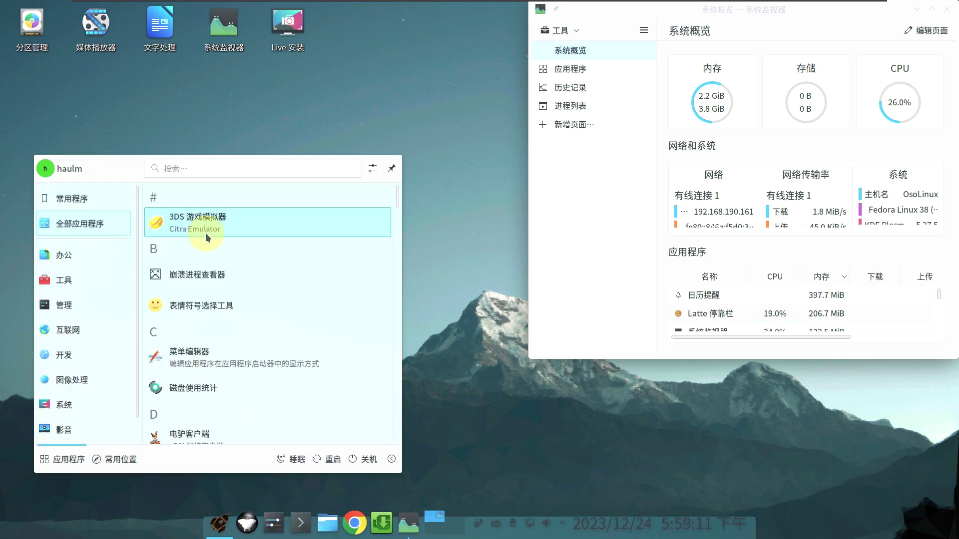
{"action": "scroll", "coordinate": [206, 233], "scroll_direction": "down", "scroll_amount": 3}
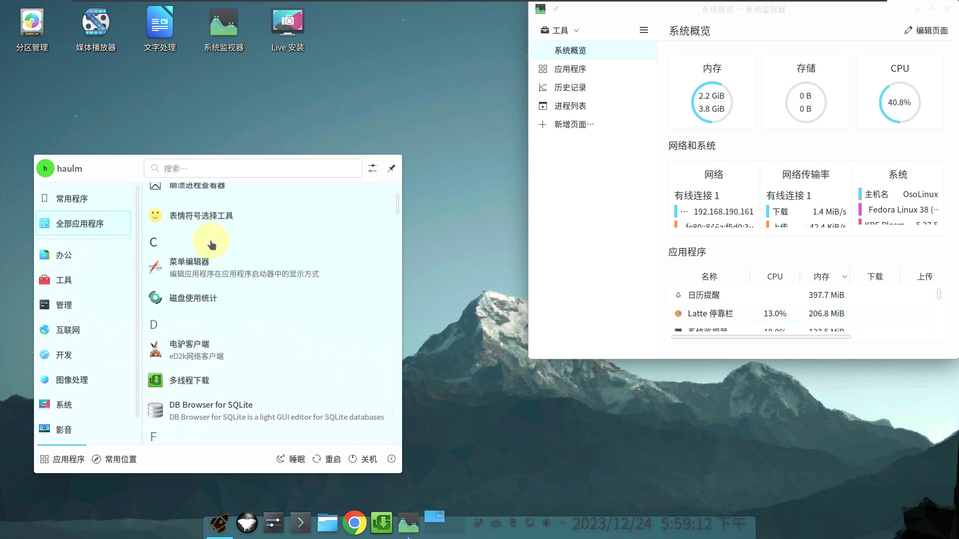
{"action": "left_click", "coordinate": [193, 309]}
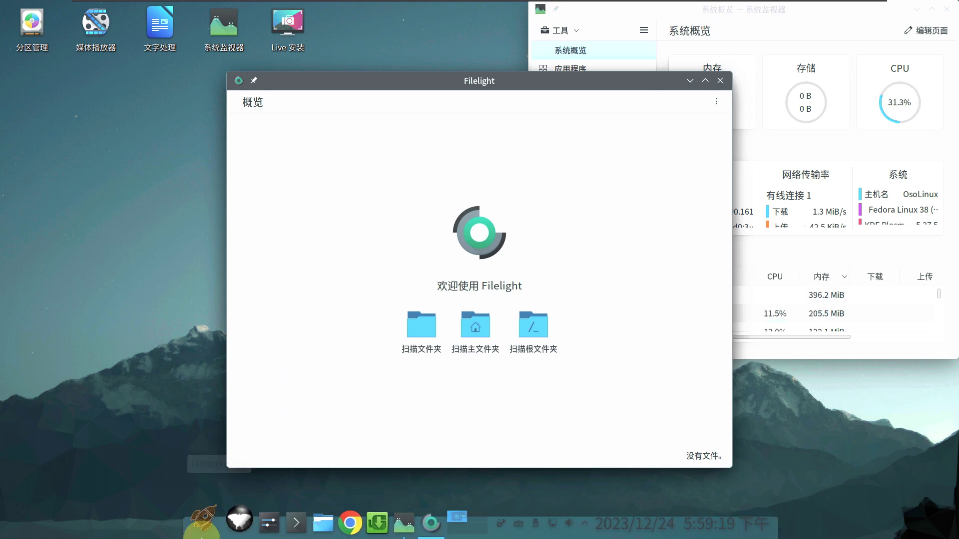
Launch the image editor GIMP (图像处理程序) from the all-applications list.
{"action": "left_click", "coordinate": [204, 524]}
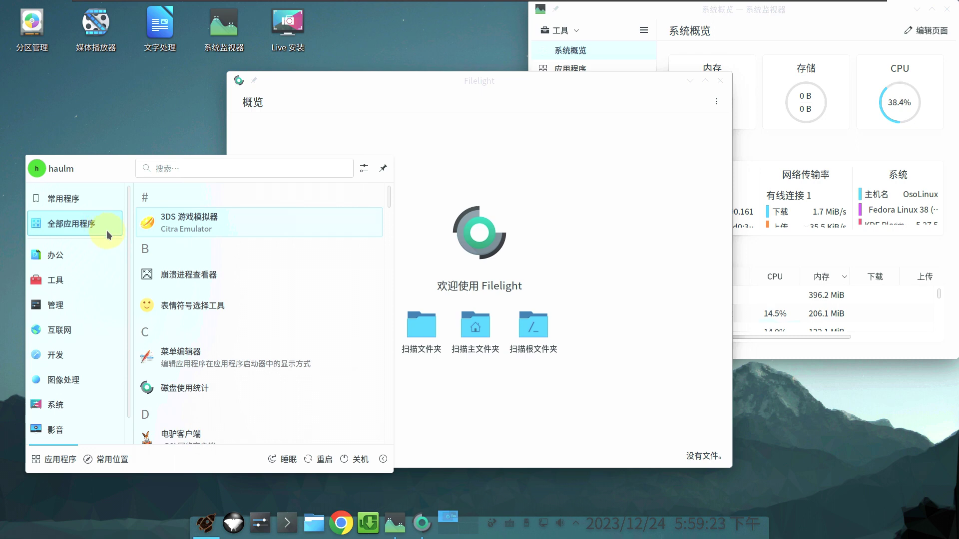
{"action": "scroll", "coordinate": [241, 251], "scroll_direction": "down", "scroll_amount": 1}
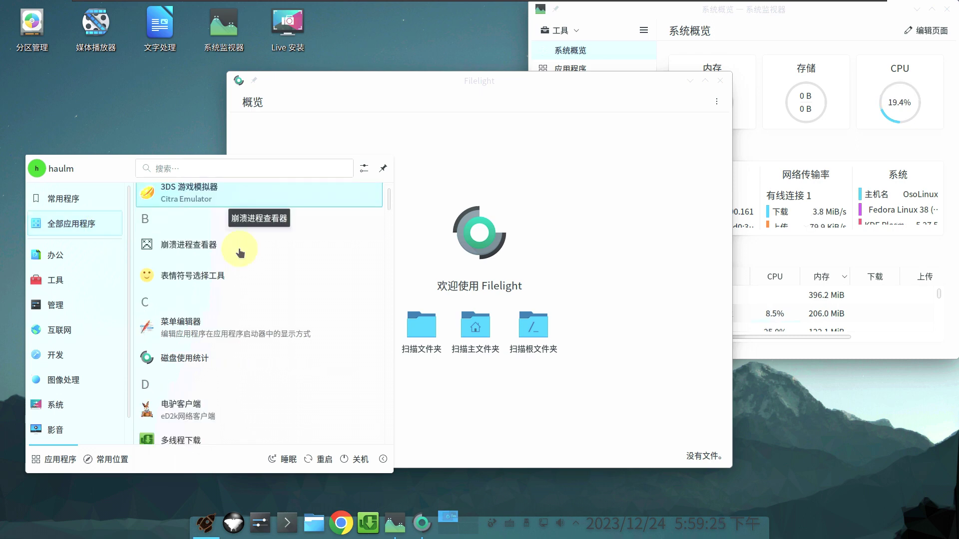
{"action": "scroll", "coordinate": [240, 253], "scroll_direction": "down", "scroll_amount": 8}
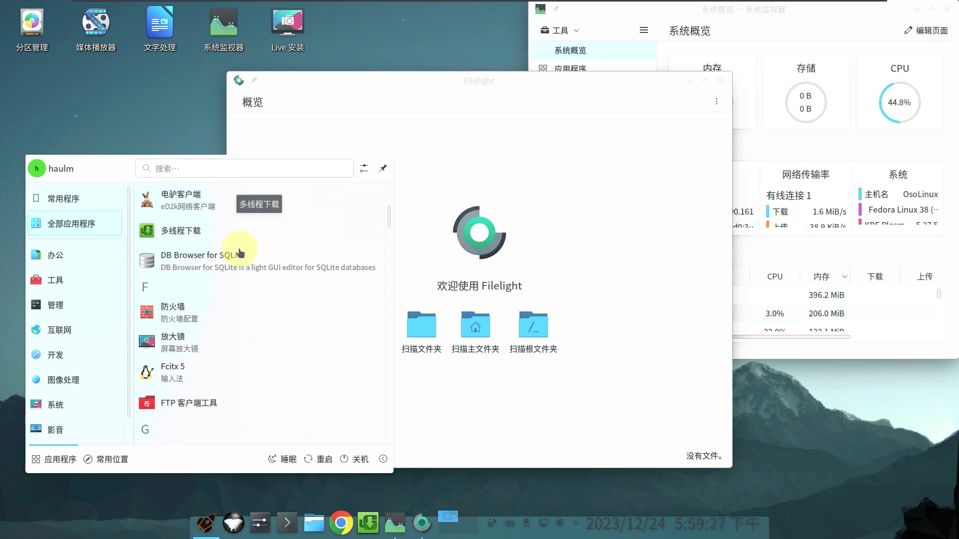
{"action": "scroll", "coordinate": [241, 253], "scroll_direction": "down", "scroll_amount": 4}
{"action": "scroll", "coordinate": [240, 253], "scroll_direction": "down", "scroll_amount": 16}
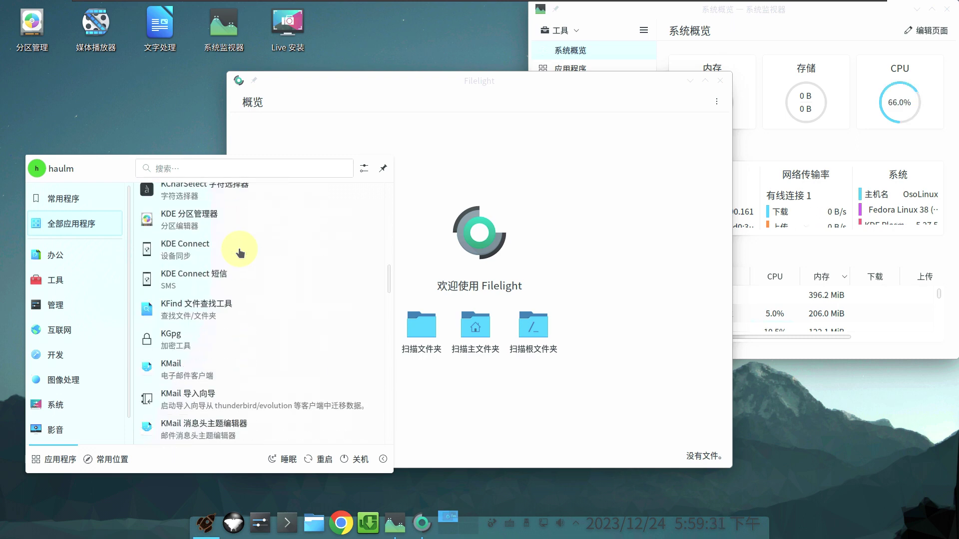
{"action": "scroll", "coordinate": [240, 253], "scroll_direction": "down", "scroll_amount": 20}
{"action": "scroll", "coordinate": [241, 253], "scroll_direction": "down", "scroll_amount": 15}
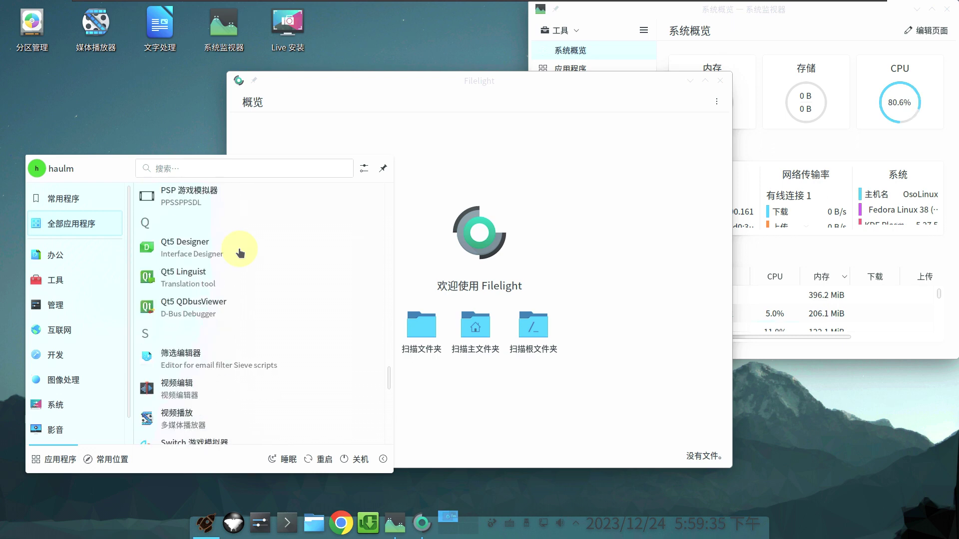
{"action": "scroll", "coordinate": [241, 253], "scroll_direction": "down", "scroll_amount": 10}
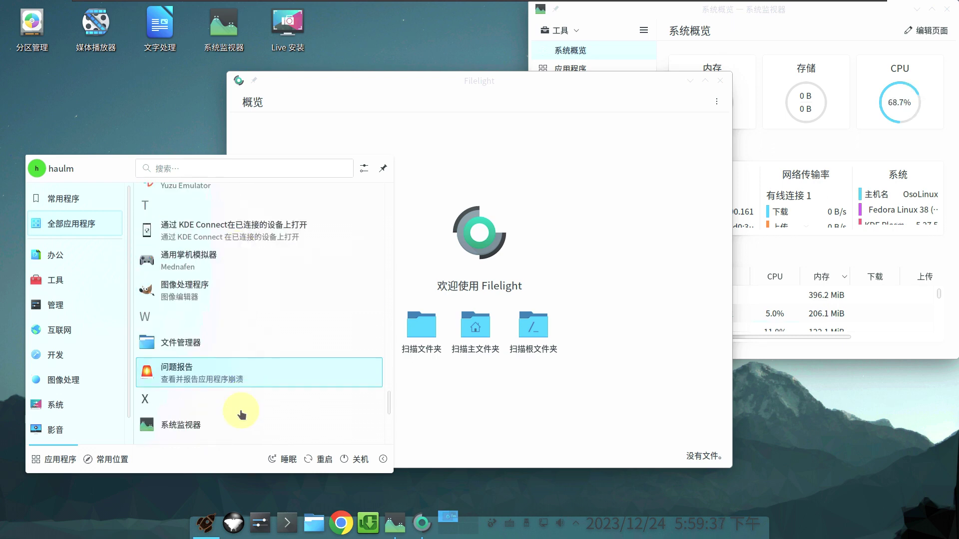
{"action": "scroll", "coordinate": [242, 430], "scroll_direction": "down", "scroll_amount": 2}
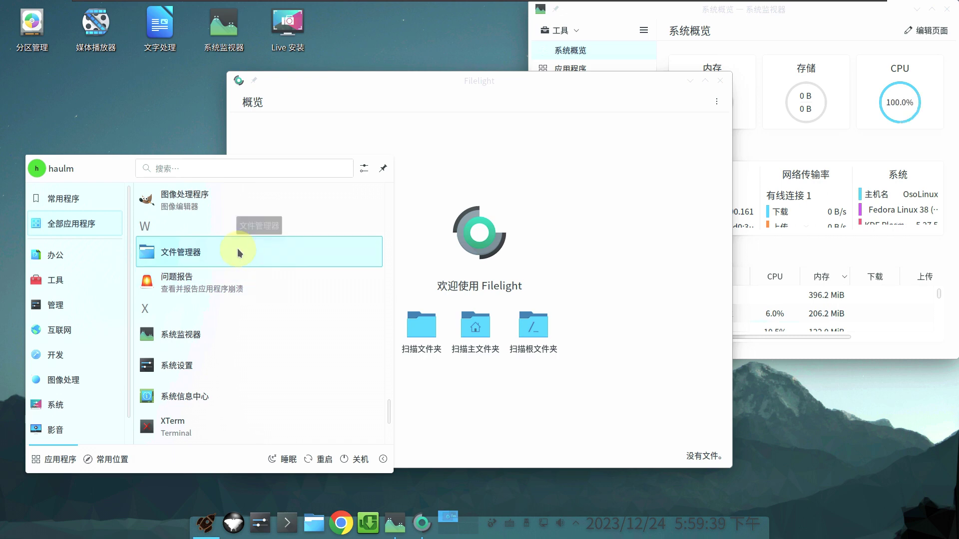
{"action": "left_click", "coordinate": [232, 206]}
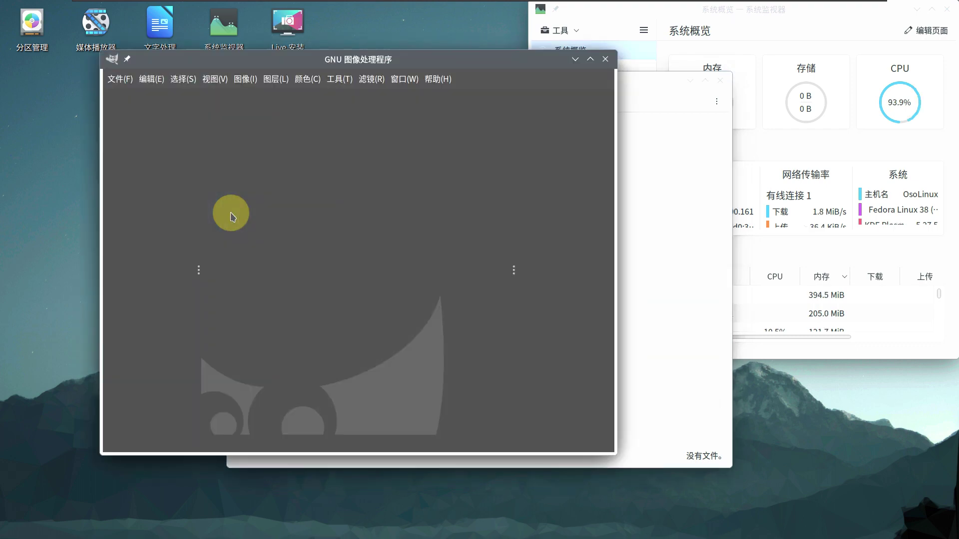
View the version information about GIMP and quit the image editor.
{"action": "left_click", "coordinate": [437, 79]}
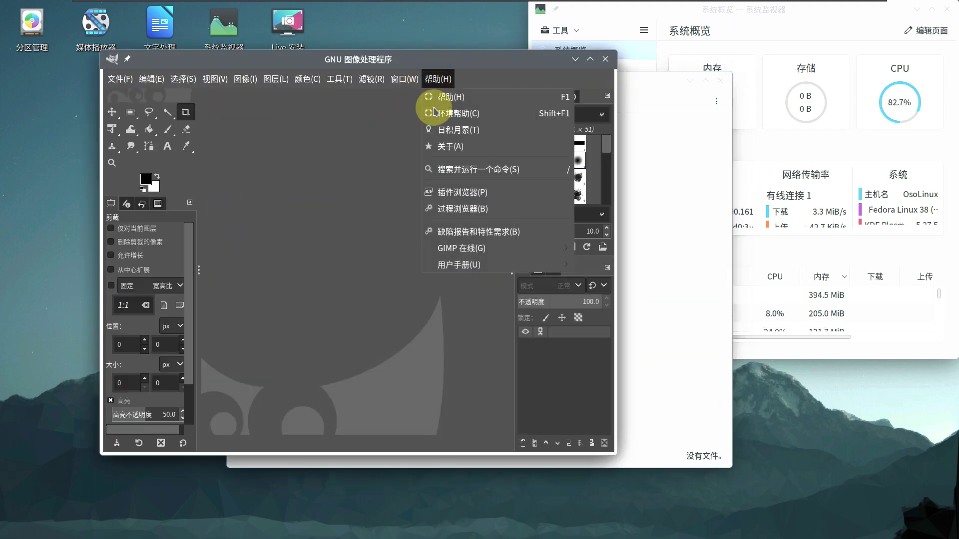
{"action": "mouse_move", "coordinate": [457, 267]}
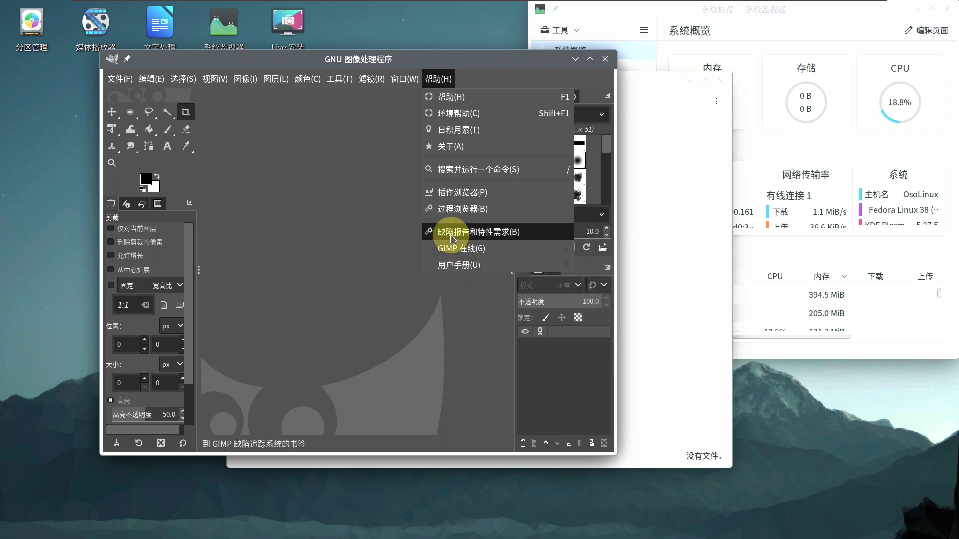
{"action": "left_click", "coordinate": [452, 146]}
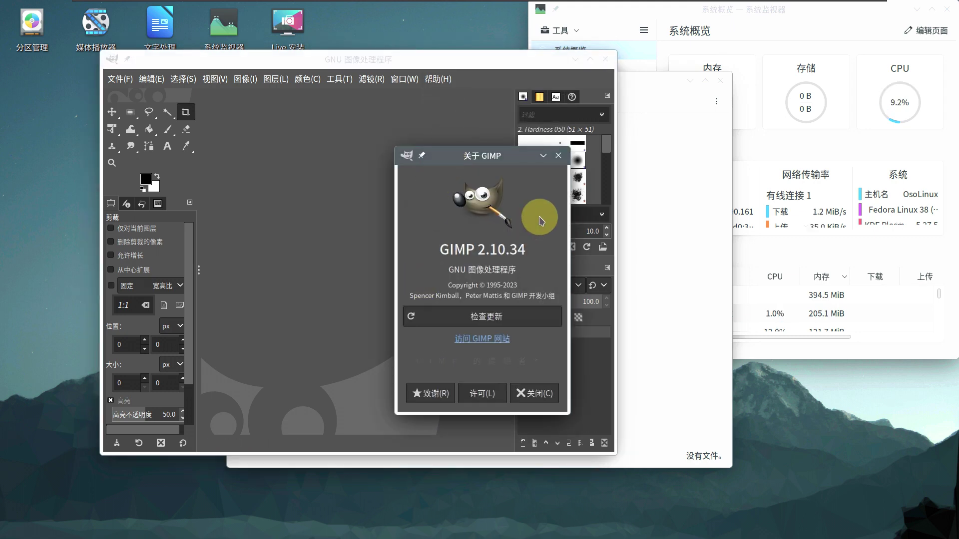
{"action": "left_click", "coordinate": [604, 59]}
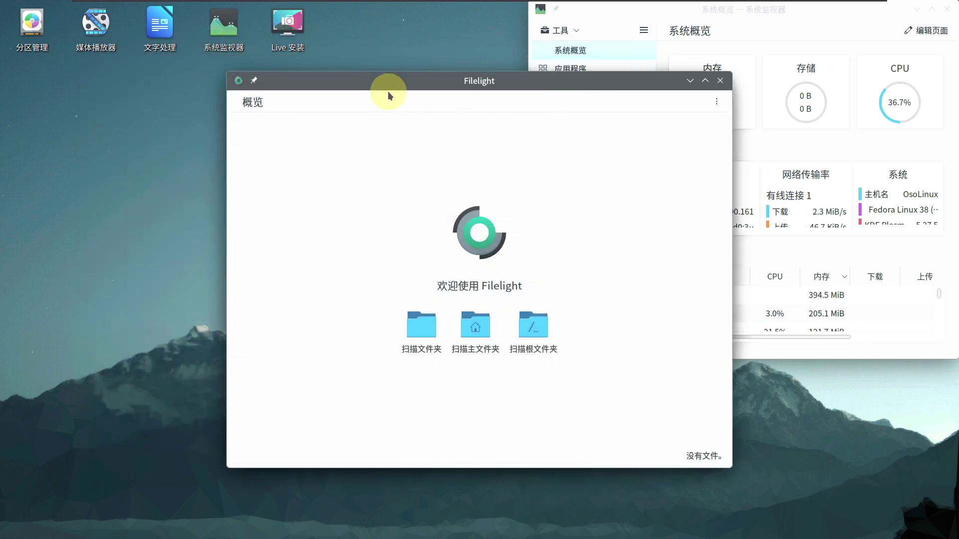
Move the Filelight window off the system monitor, open the information about Filelight and quit it.
{"action": "left_click_drag", "start_coordinate": [364, 81], "coordinate": [185, 74]}
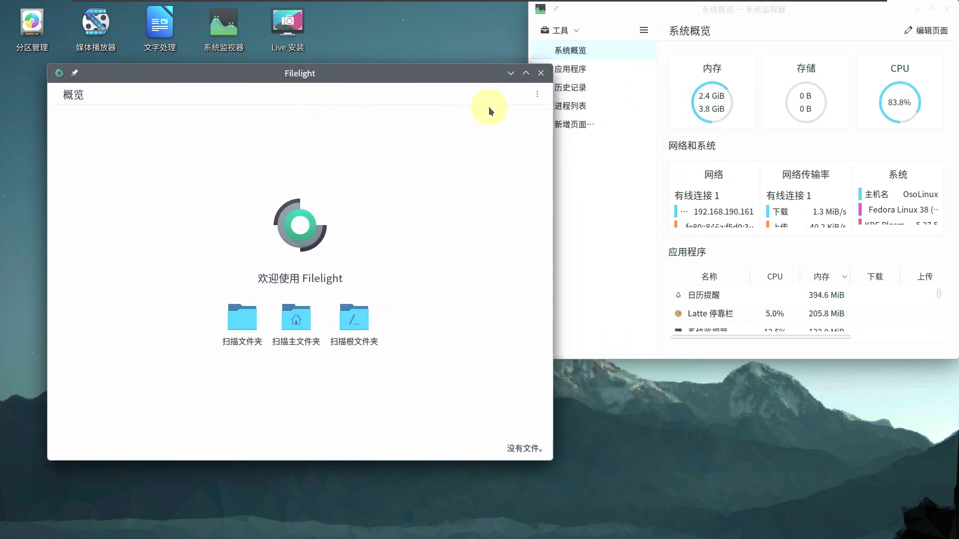
{"action": "left_click", "coordinate": [537, 95]}
{"action": "left_click", "coordinate": [511, 152]}
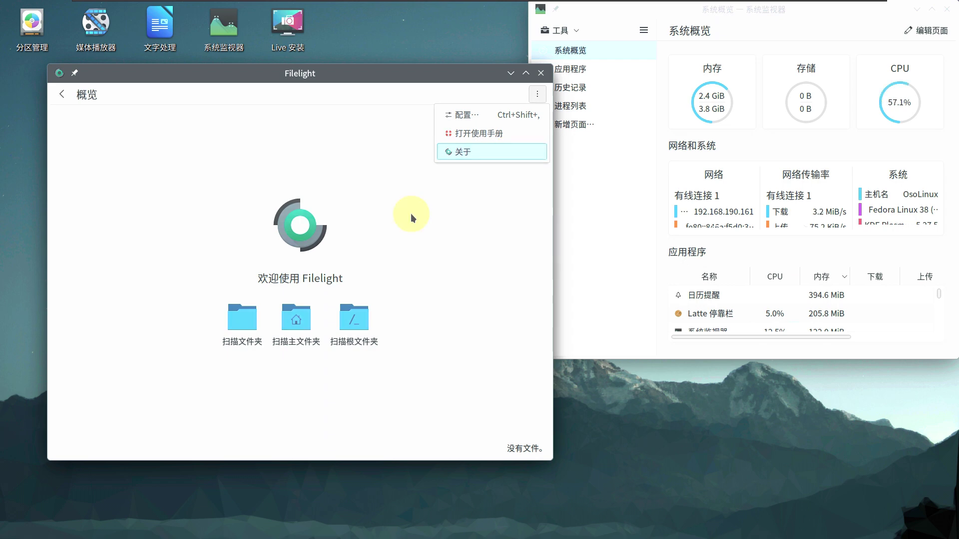
{"action": "left_click", "coordinate": [541, 73]}
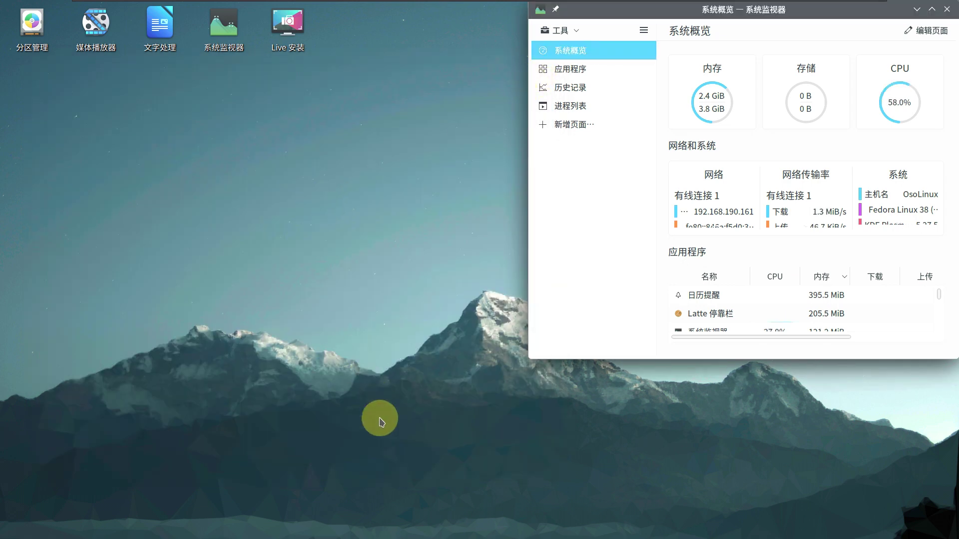
Launch the eD2k client aMule (电驴客户端) from the all-applications list and dismiss its first-run notice.
{"action": "mouse_move", "coordinate": [298, 536]}
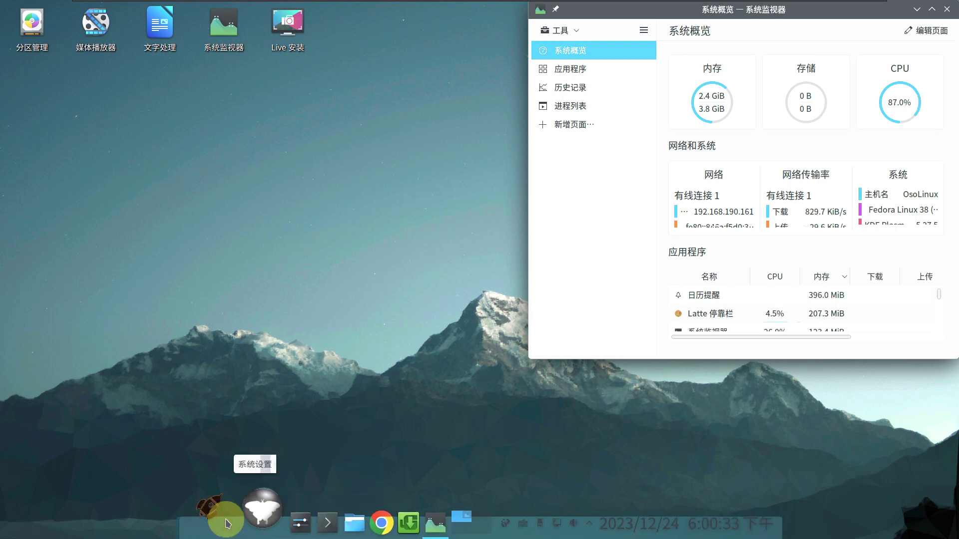
{"action": "left_click", "coordinate": [214, 520]}
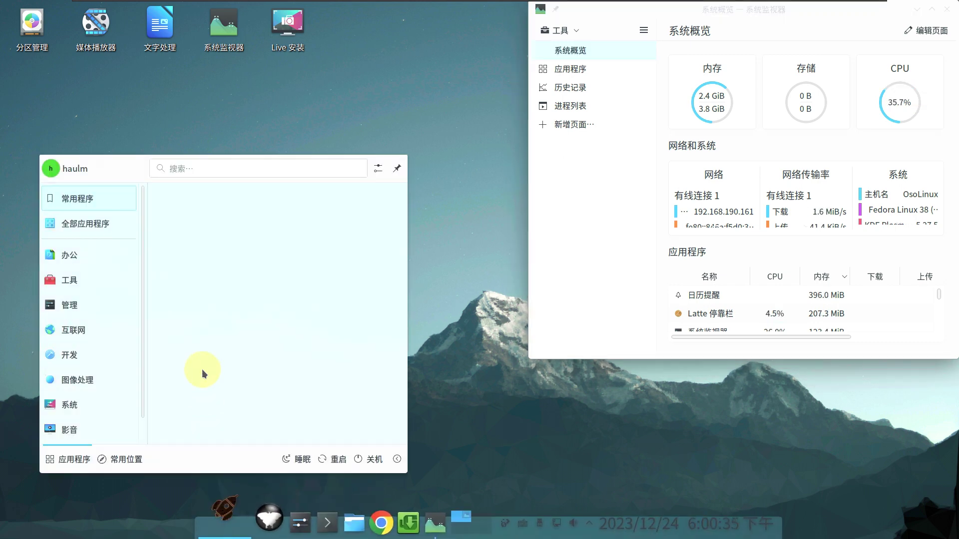
{"action": "mouse_move", "coordinate": [113, 228]}
{"action": "scroll", "coordinate": [200, 248], "scroll_direction": "down", "scroll_amount": 2}
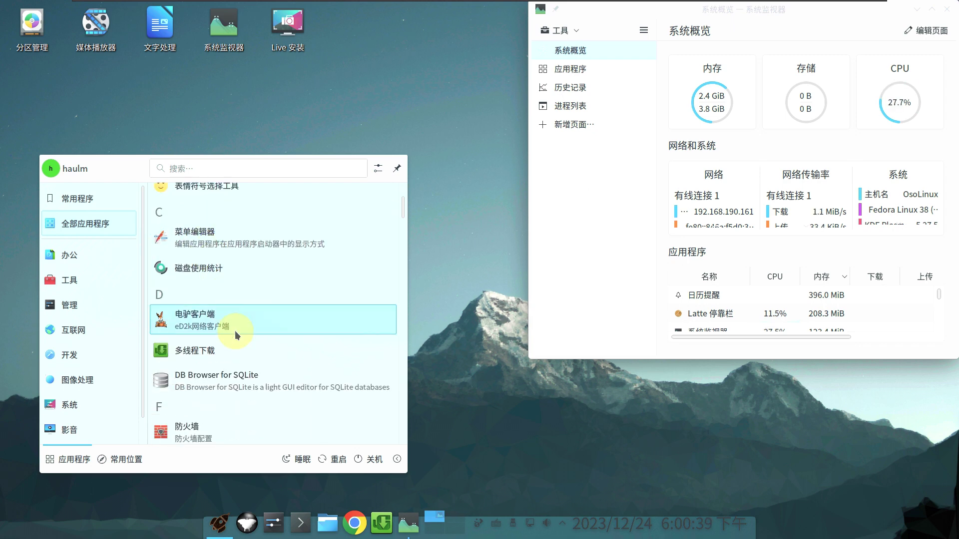
{"action": "left_click", "coordinate": [234, 331]}
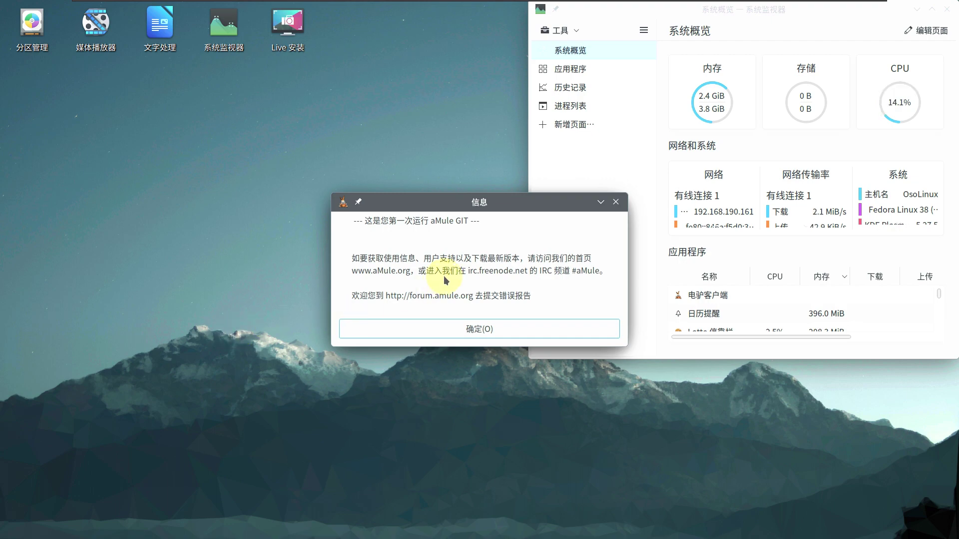
{"action": "left_click", "coordinate": [616, 202]}
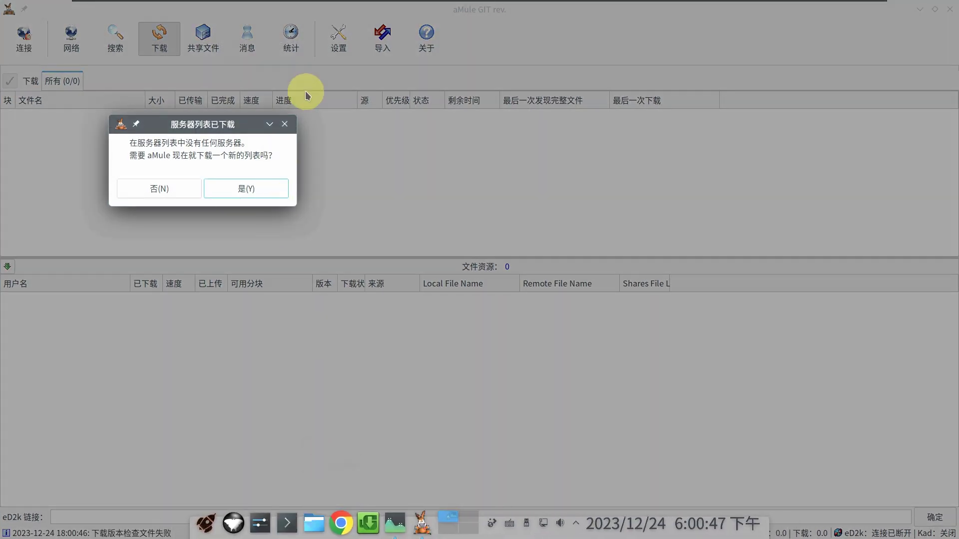
Dismiss the server list download offer, then view and close the version information about aMule.
{"action": "left_click", "coordinate": [285, 125]}
{"action": "left_click", "coordinate": [427, 39]}
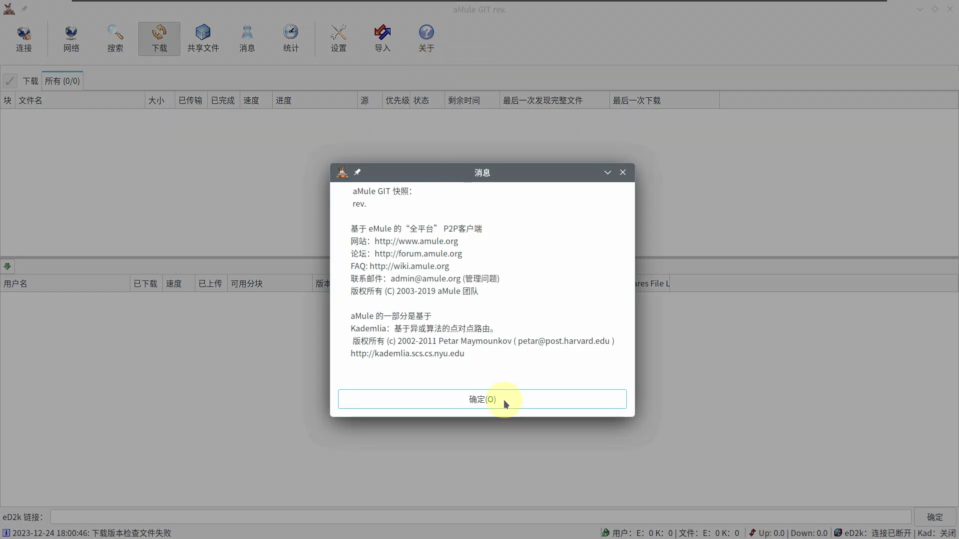
{"action": "left_click", "coordinate": [505, 404]}
Start connecting aMule to its networks and quit the client.
{"action": "left_click", "coordinate": [25, 42]}
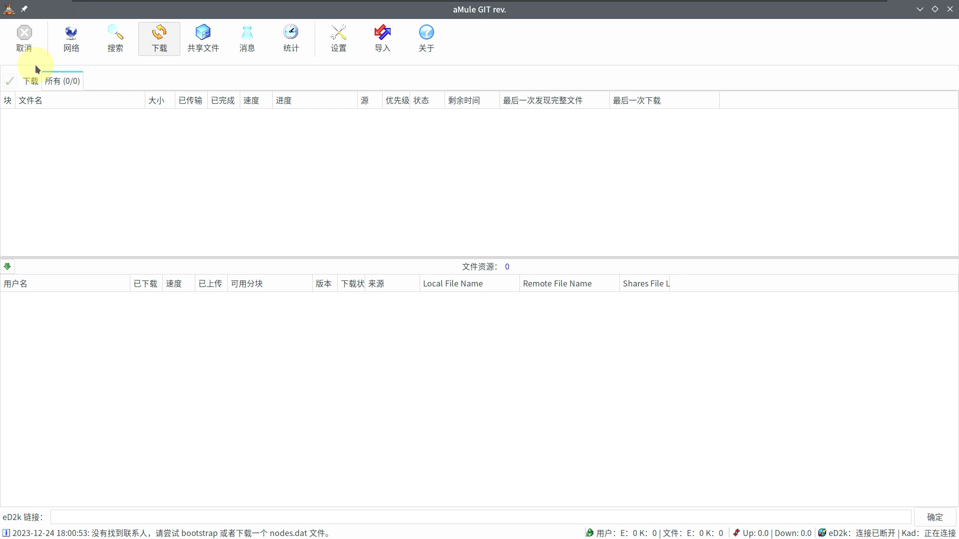
{"action": "left_click", "coordinate": [951, 9]}
{"action": "left_click", "coordinate": [496, 314]}
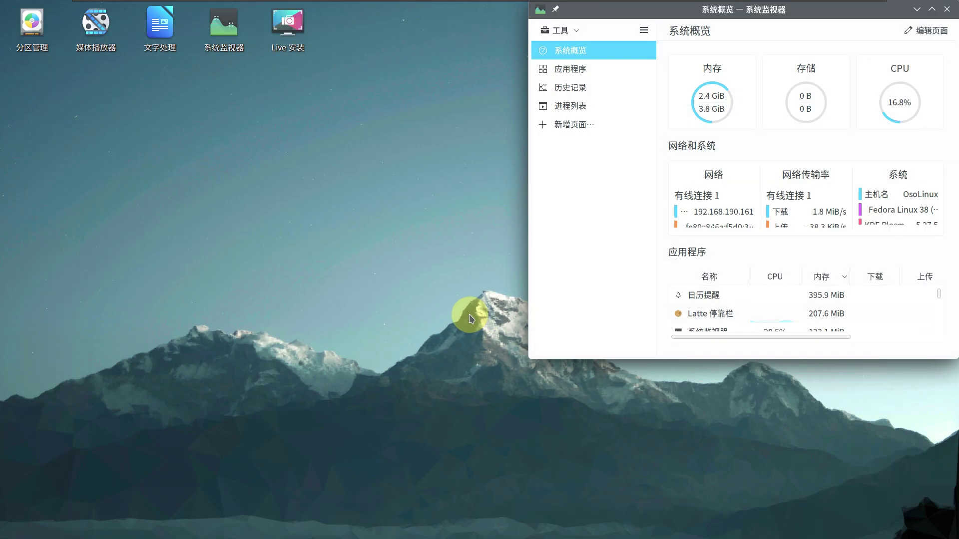
Launch the spreadsheet program LibreOffice 7.5 Calc from the all-applications list.
{"action": "mouse_move", "coordinate": [322, 525]}
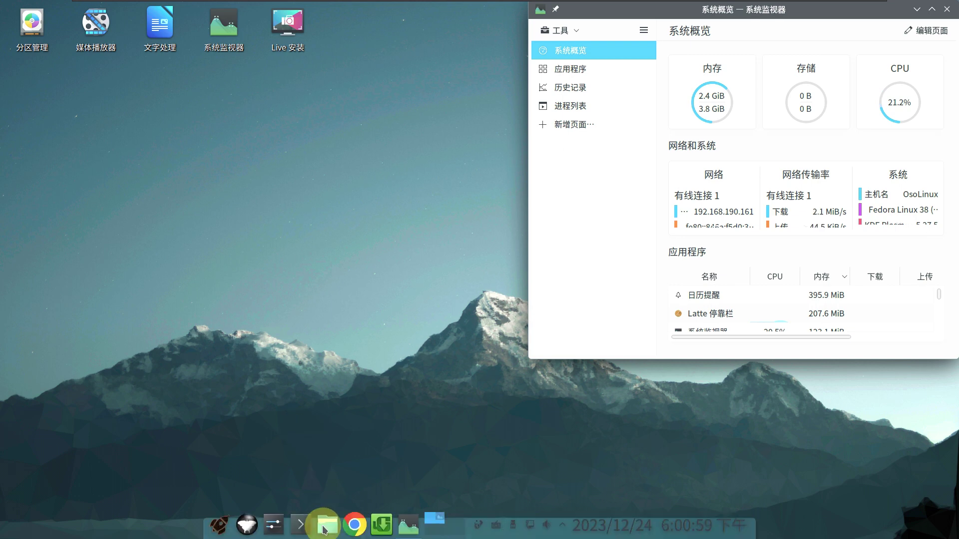
{"action": "left_click", "coordinate": [222, 517]}
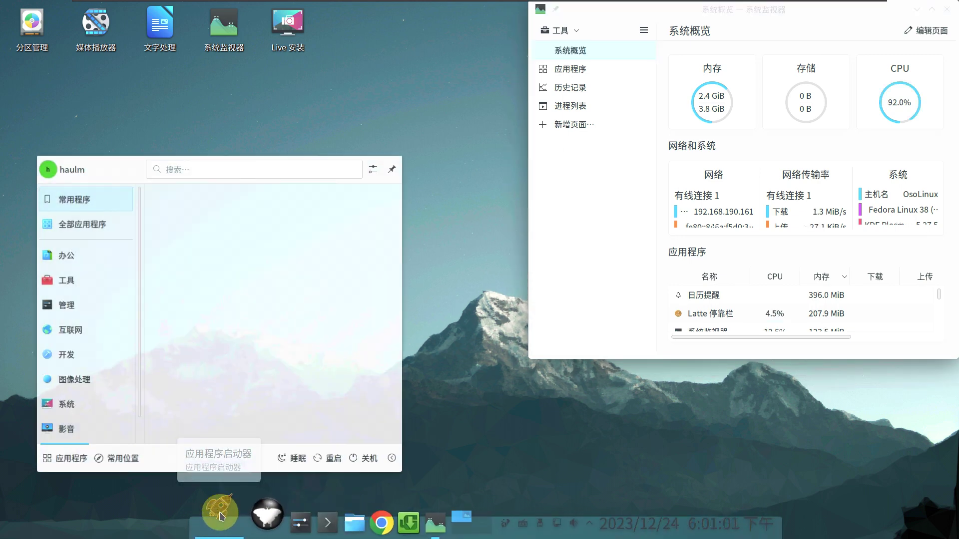
{"action": "left_click", "coordinate": [108, 230]}
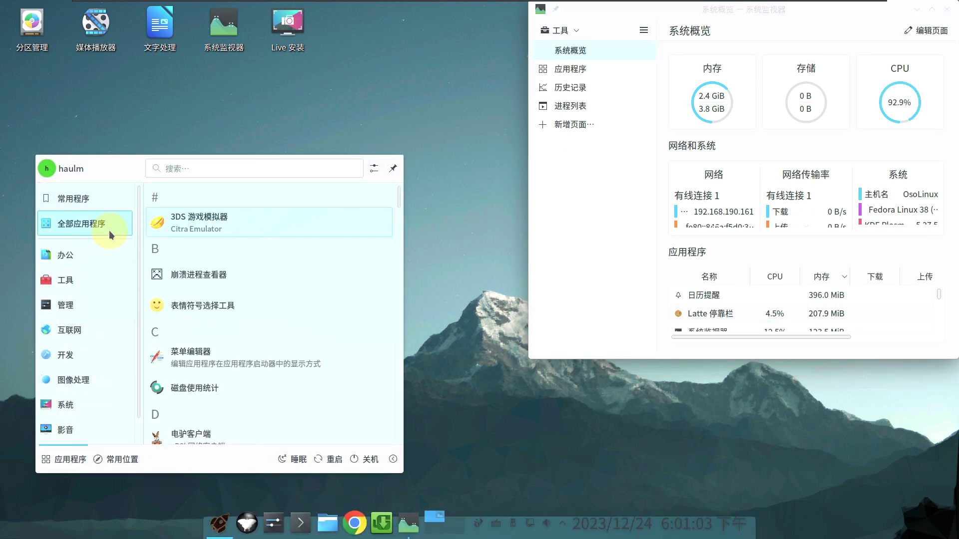
{"action": "scroll", "coordinate": [178, 251], "scroll_direction": "down", "scroll_amount": 3}
{"action": "scroll", "coordinate": [178, 251], "scroll_direction": "down", "scroll_amount": 4}
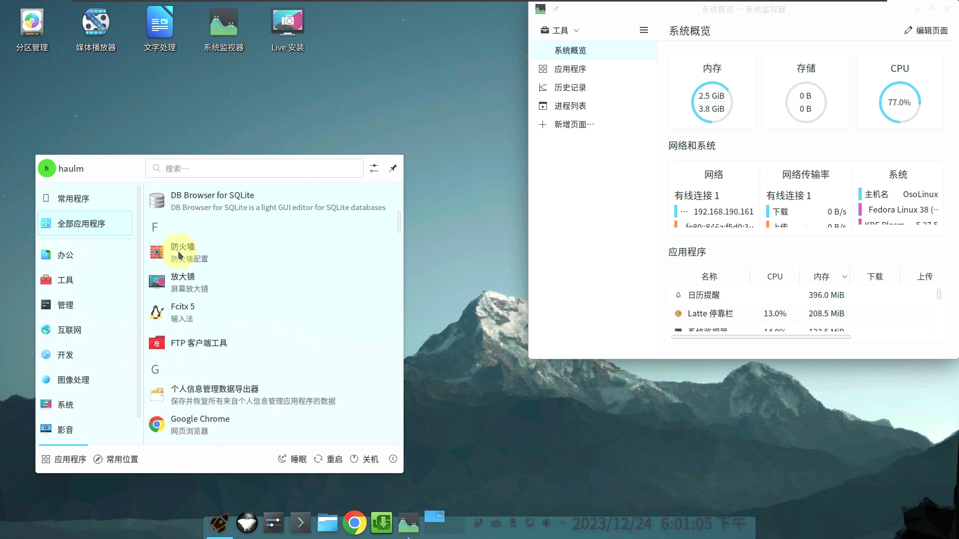
{"action": "scroll", "coordinate": [178, 252], "scroll_direction": "down", "scroll_amount": 3}
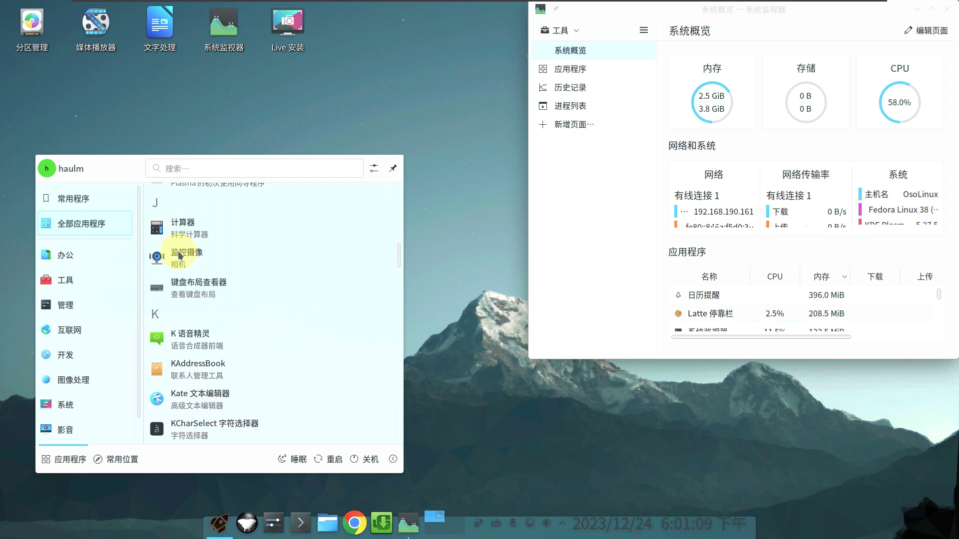
{"action": "scroll", "coordinate": [179, 255], "scroll_direction": "down", "scroll_amount": 2}
{"action": "scroll", "coordinate": [196, 299], "scroll_direction": "down", "scroll_amount": 5}
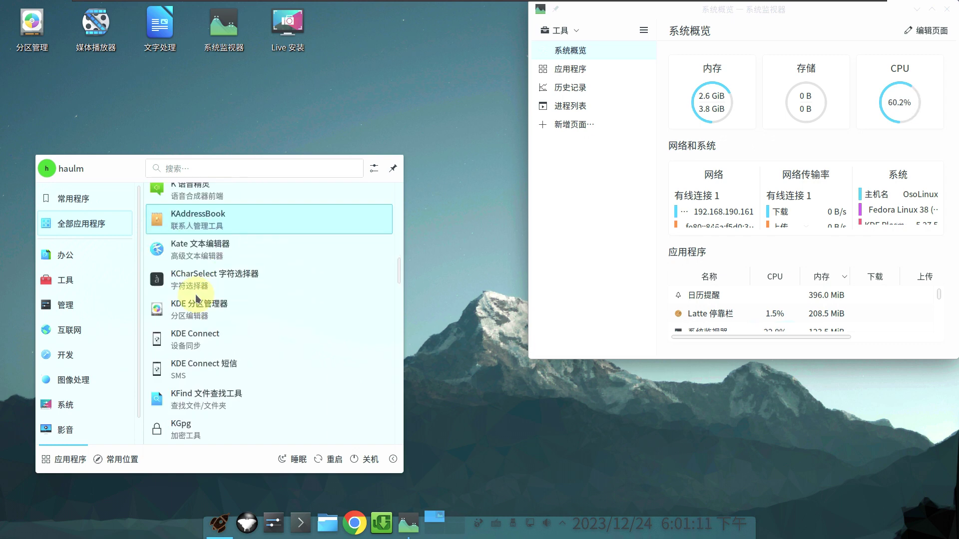
{"action": "scroll", "coordinate": [196, 299], "scroll_direction": "down", "scroll_amount": 5}
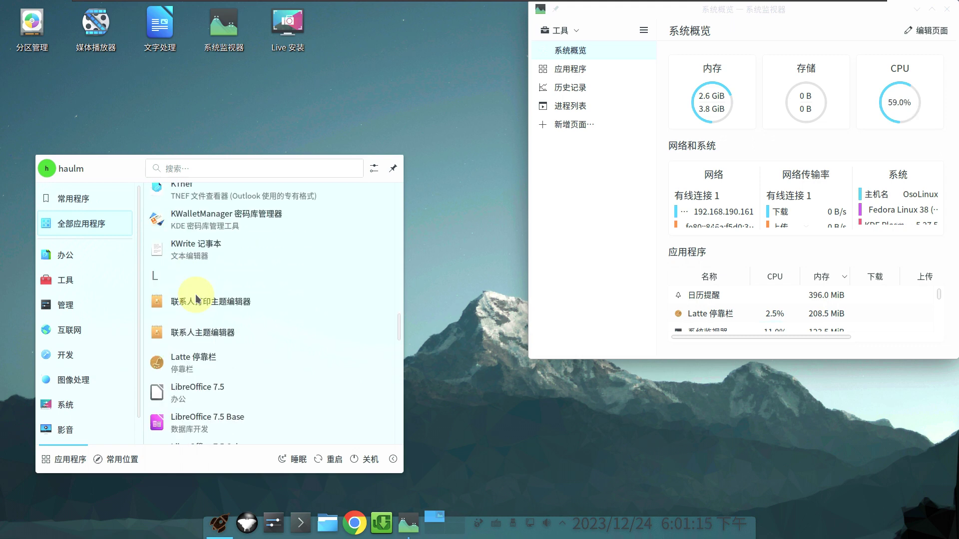
{"action": "scroll", "coordinate": [195, 299], "scroll_direction": "down", "scroll_amount": 2}
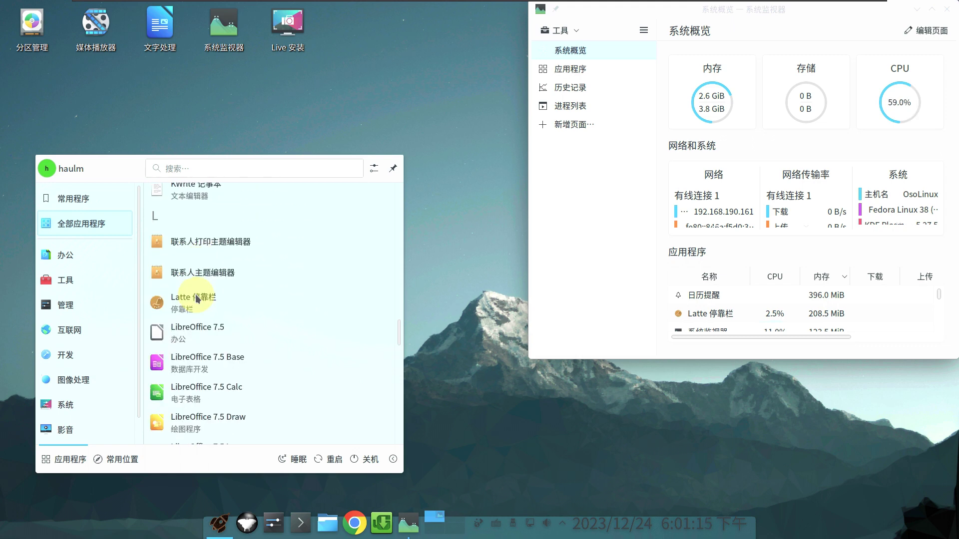
{"action": "left_click", "coordinate": [223, 393]}
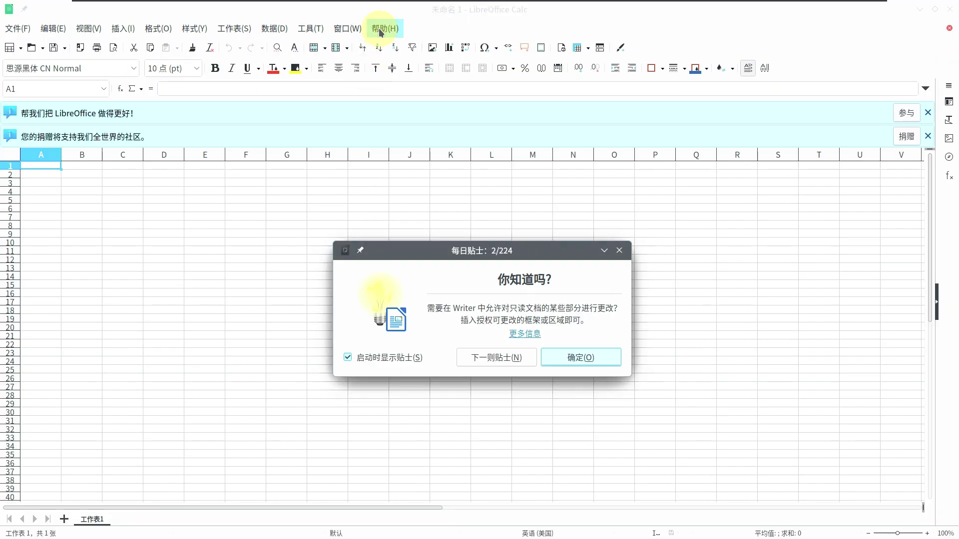
Dismiss the tip of the day, then view and close the version information about LibreOffice.
{"action": "left_click", "coordinate": [619, 251]}
{"action": "left_click", "coordinate": [391, 30]}
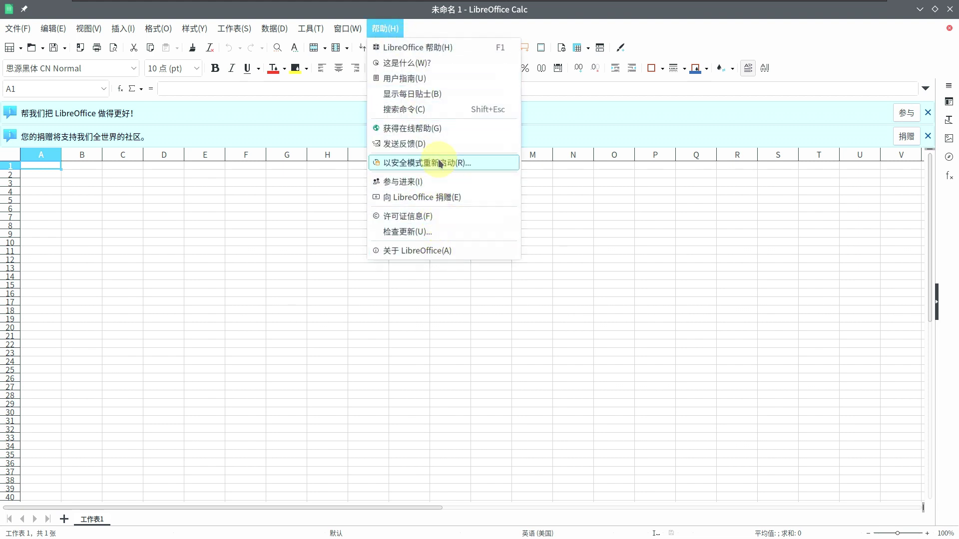
{"action": "left_click", "coordinate": [433, 255]}
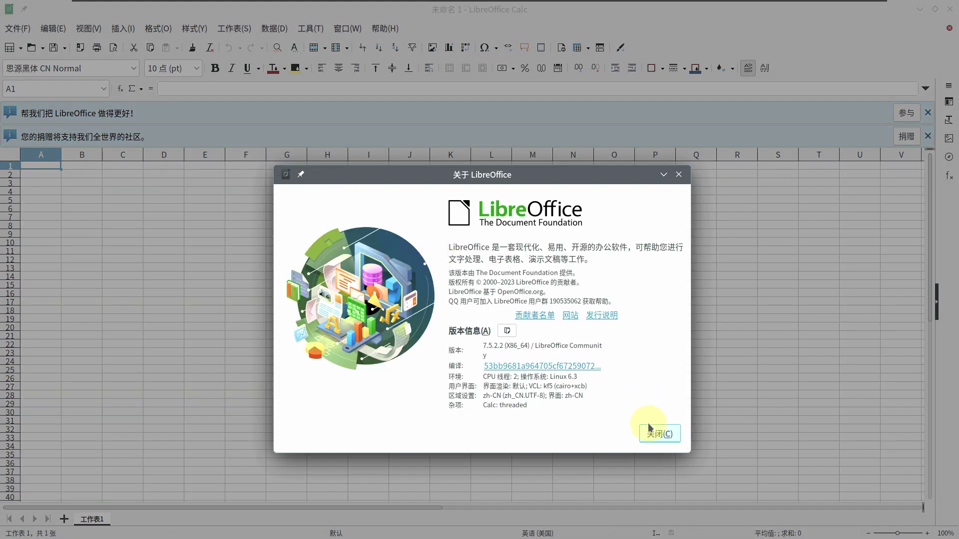
{"action": "left_click", "coordinate": [655, 434]}
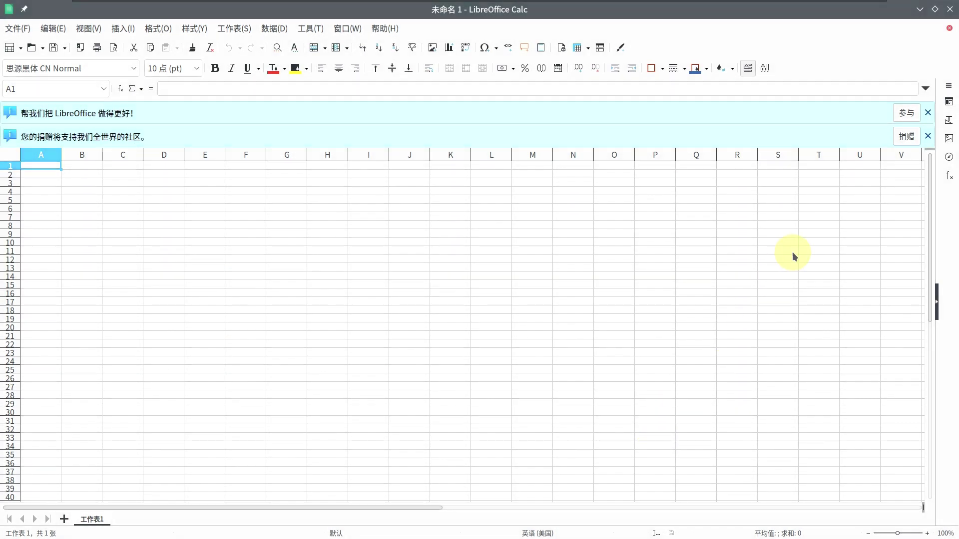
Close the LibreOffice Calc spreadsheet and launch the Gwenview image viewer from the all-applications list.
{"action": "left_click", "coordinate": [949, 11]}
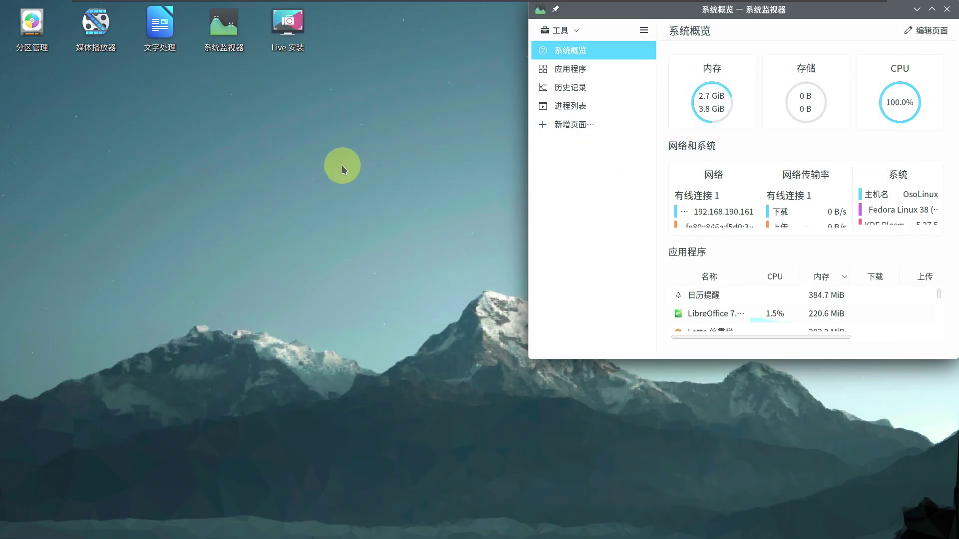
{"action": "mouse_move", "coordinate": [327, 535]}
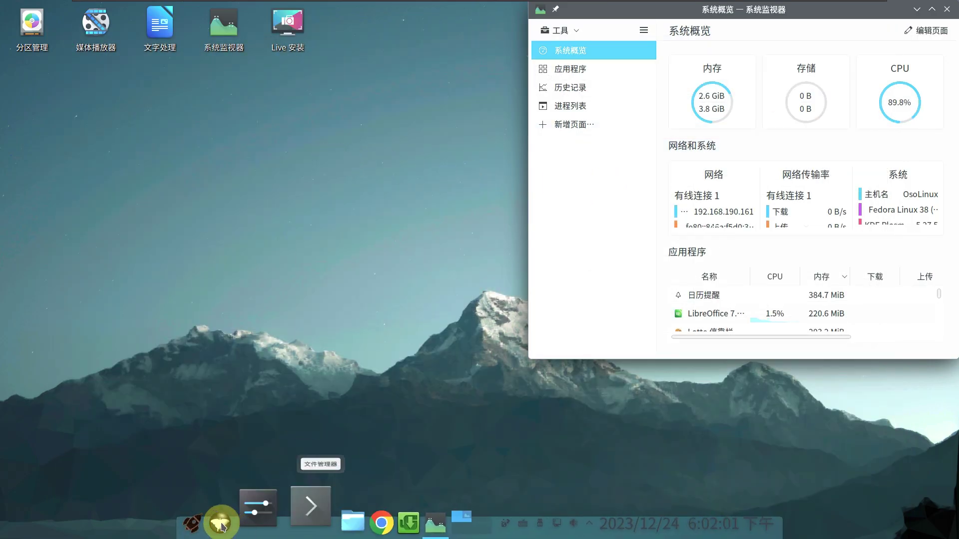
{"action": "left_click", "coordinate": [214, 518]}
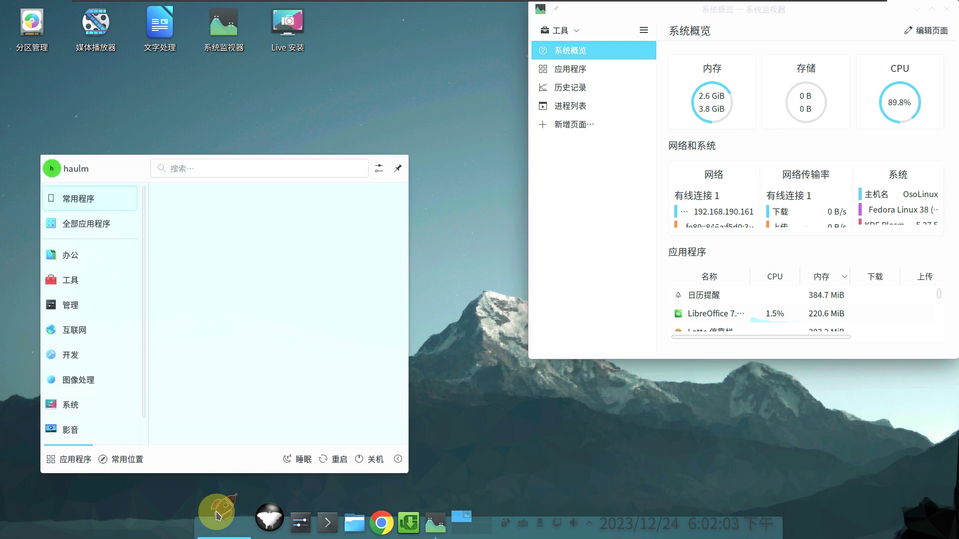
{"action": "left_click", "coordinate": [113, 222]}
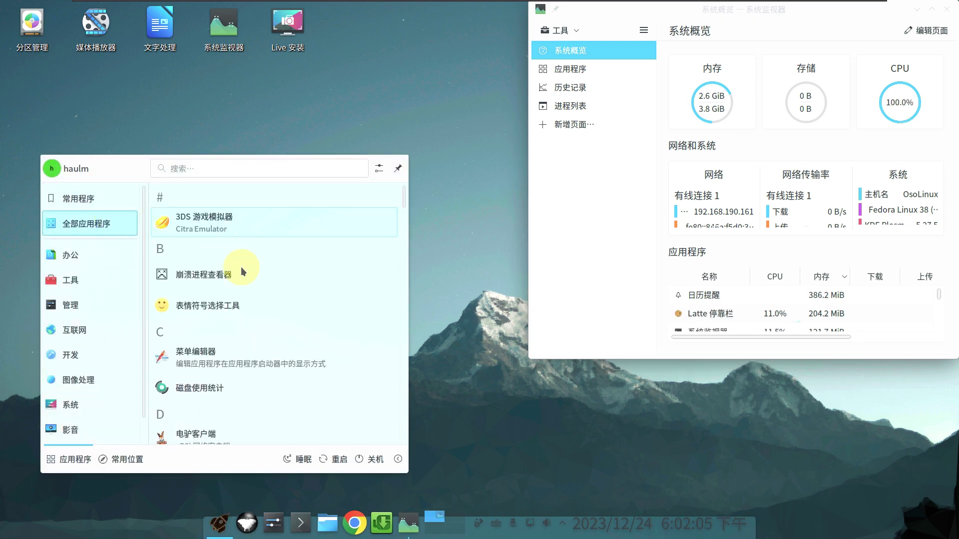
{"action": "scroll", "coordinate": [247, 275], "scroll_direction": "down", "scroll_amount": 10}
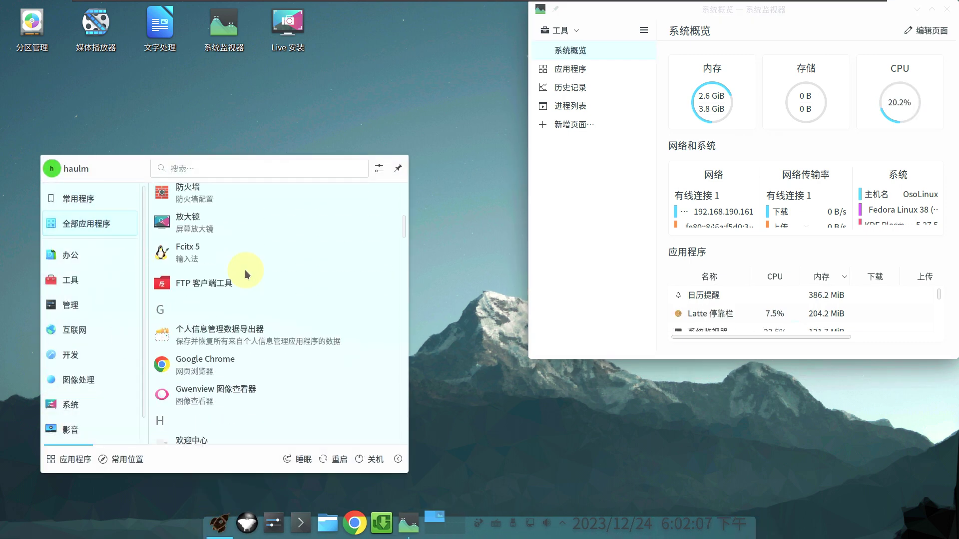
{"action": "left_click", "coordinate": [243, 329]}
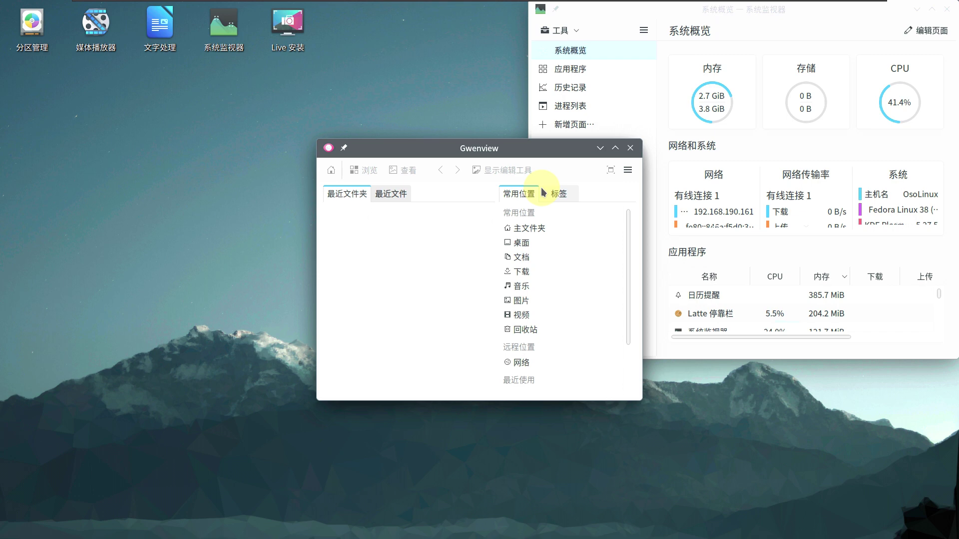
View the version information about Gwenview, then close it and the image viewer.
{"action": "left_click", "coordinate": [624, 176]}
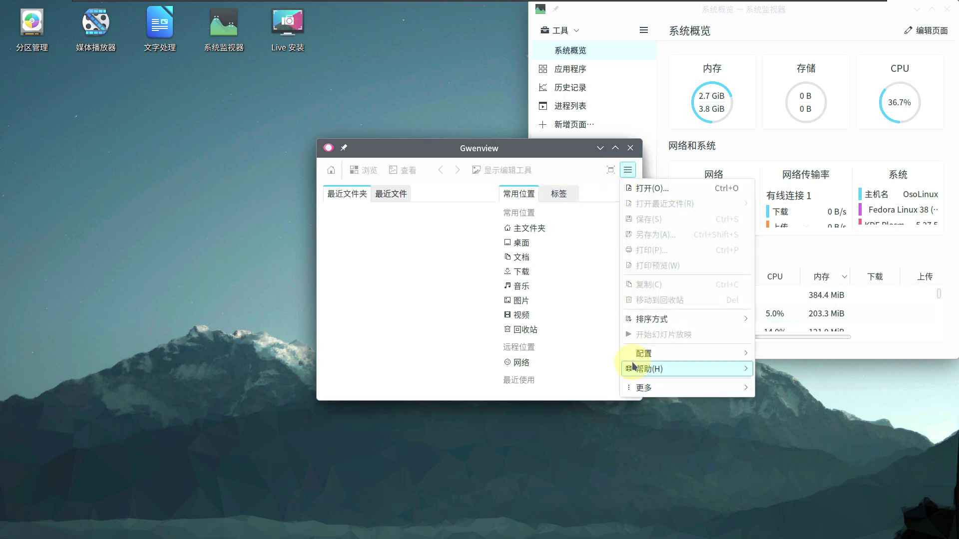
{"action": "mouse_move", "coordinate": [639, 388]}
{"action": "mouse_move", "coordinate": [649, 369]}
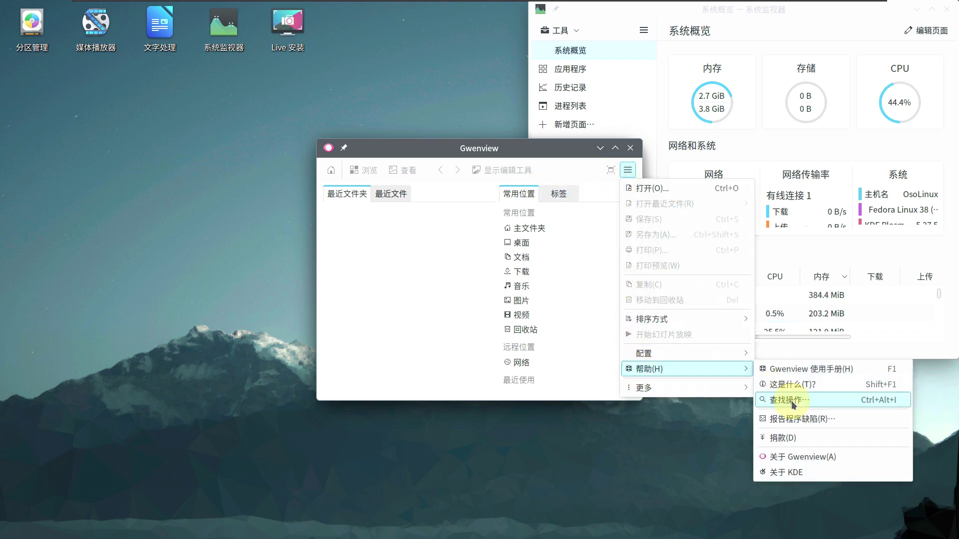
{"action": "left_click", "coordinate": [804, 464]}
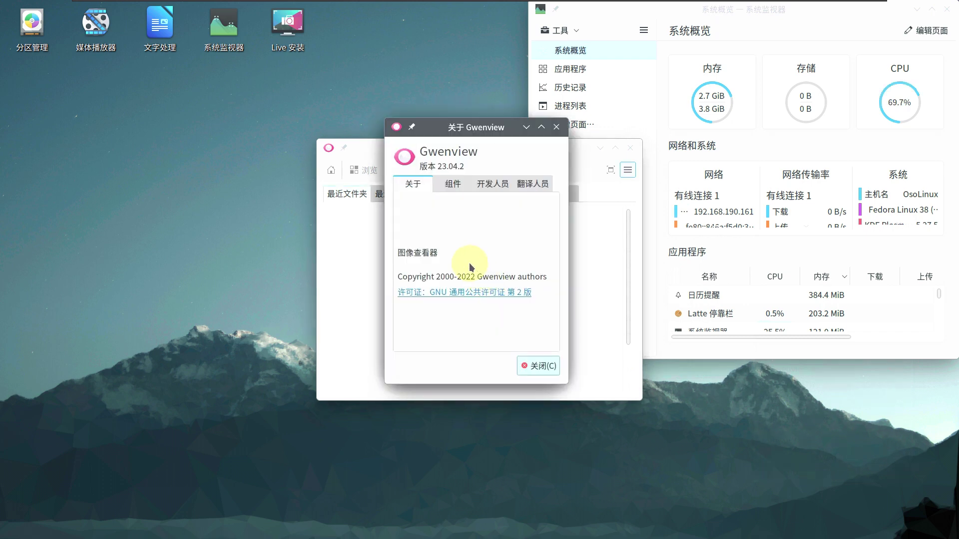
{"action": "left_click", "coordinate": [539, 366]}
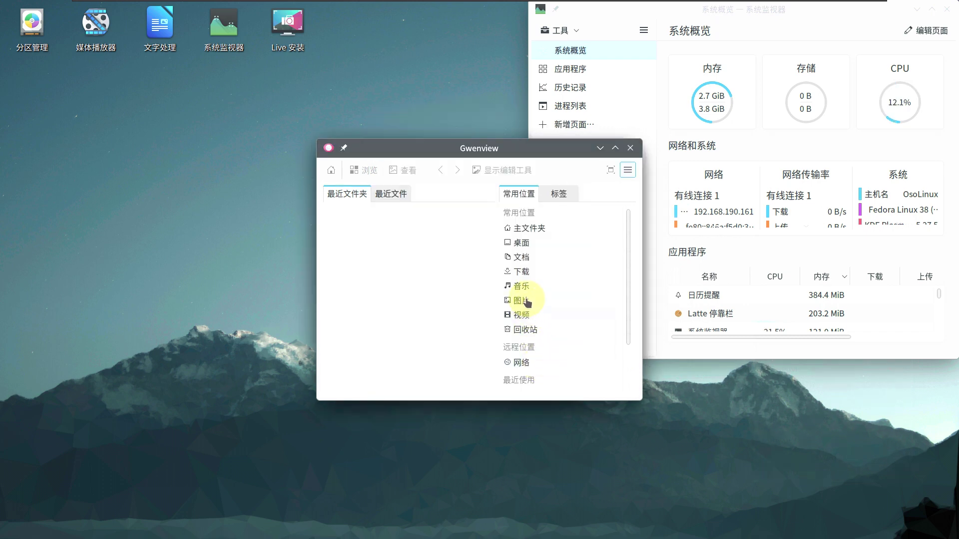
{"action": "left_click", "coordinate": [630, 148]}
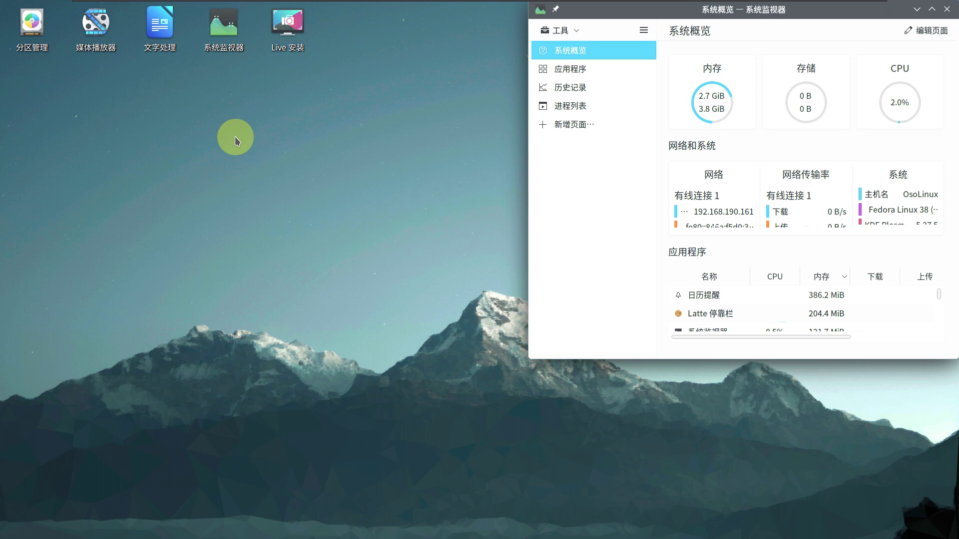
Look through the complete all-applications list, from its first entries down to the audio converter at the end.
{"action": "mouse_move", "coordinate": [306, 535]}
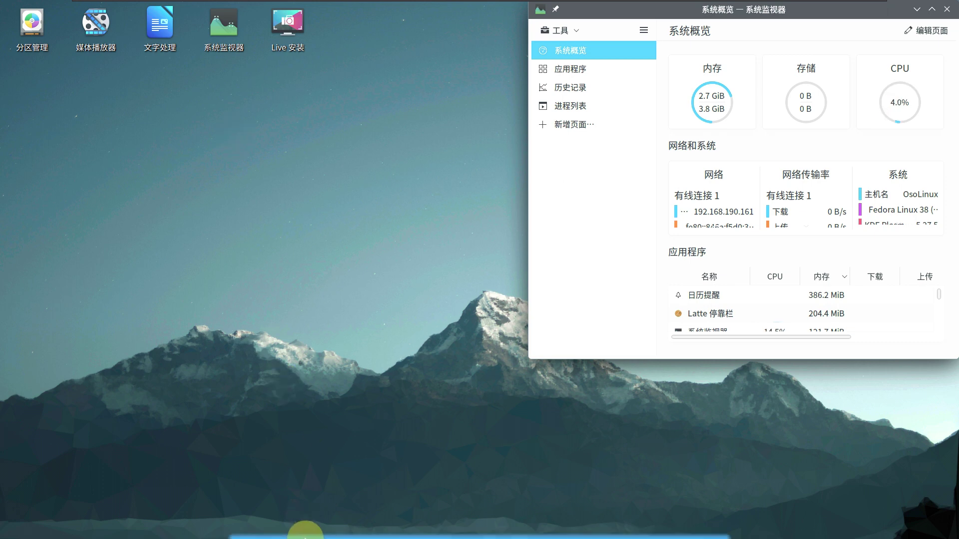
{"action": "left_click", "coordinate": [219, 522]}
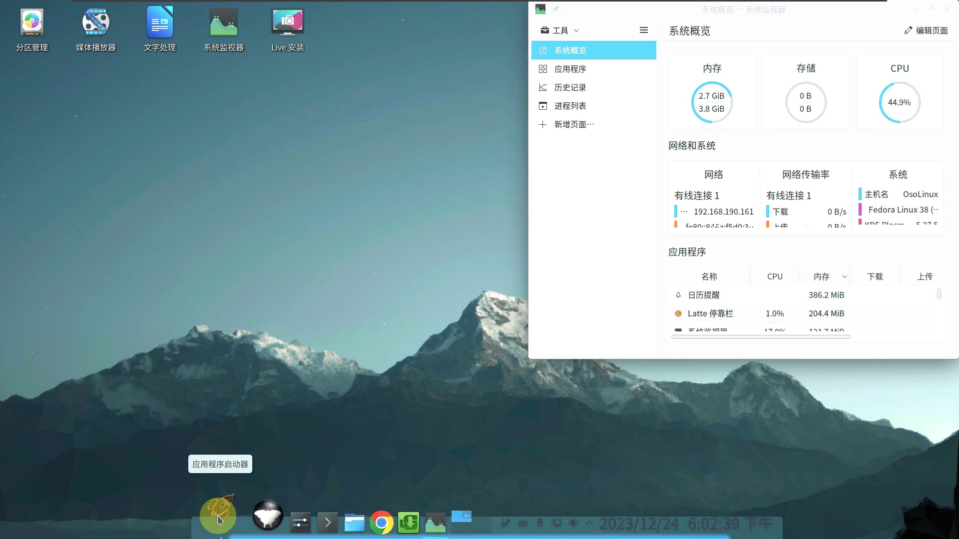
{"action": "mouse_move", "coordinate": [103, 228]}
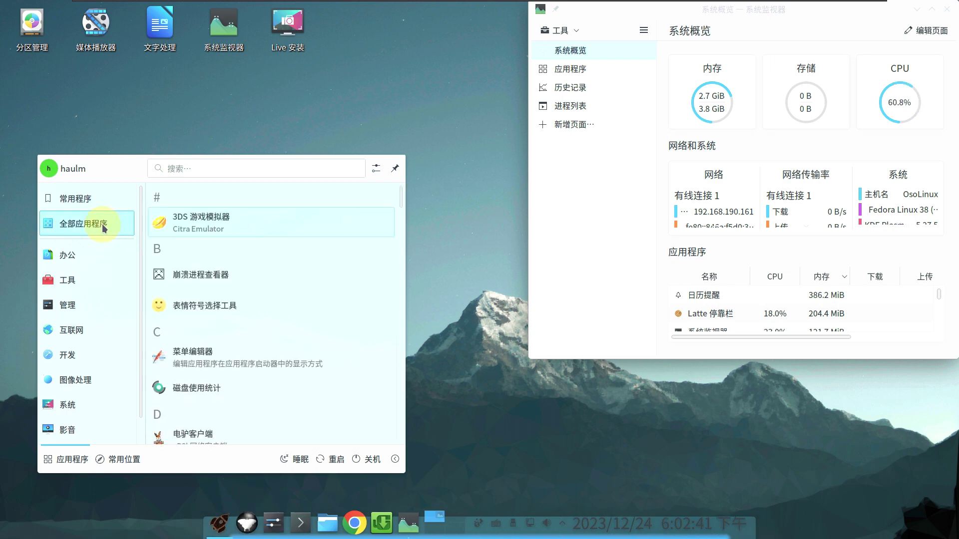
{"action": "scroll", "coordinate": [257, 229], "scroll_direction": "down", "scroll_amount": 3}
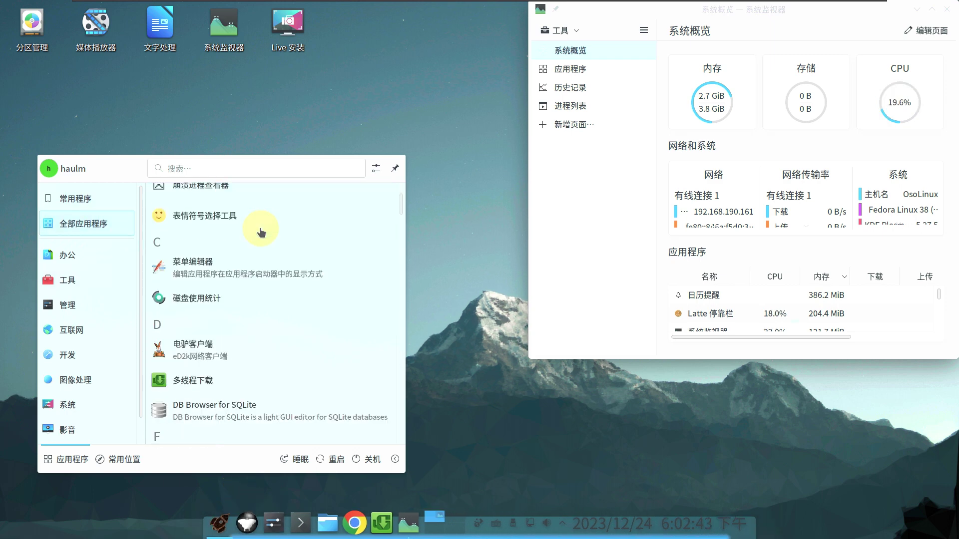
{"action": "scroll", "coordinate": [261, 232], "scroll_direction": "down", "scroll_amount": 5}
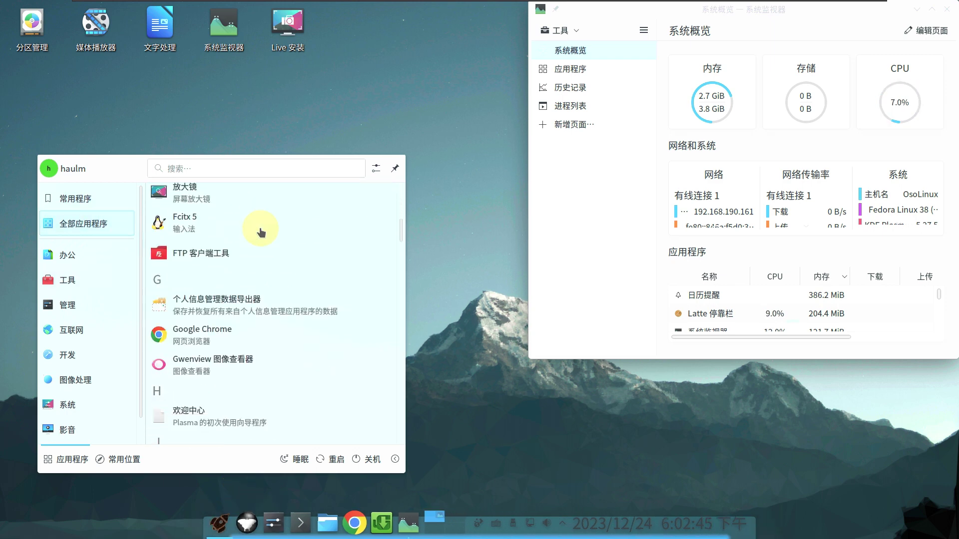
{"action": "scroll", "coordinate": [260, 232], "scroll_direction": "down", "scroll_amount": 3}
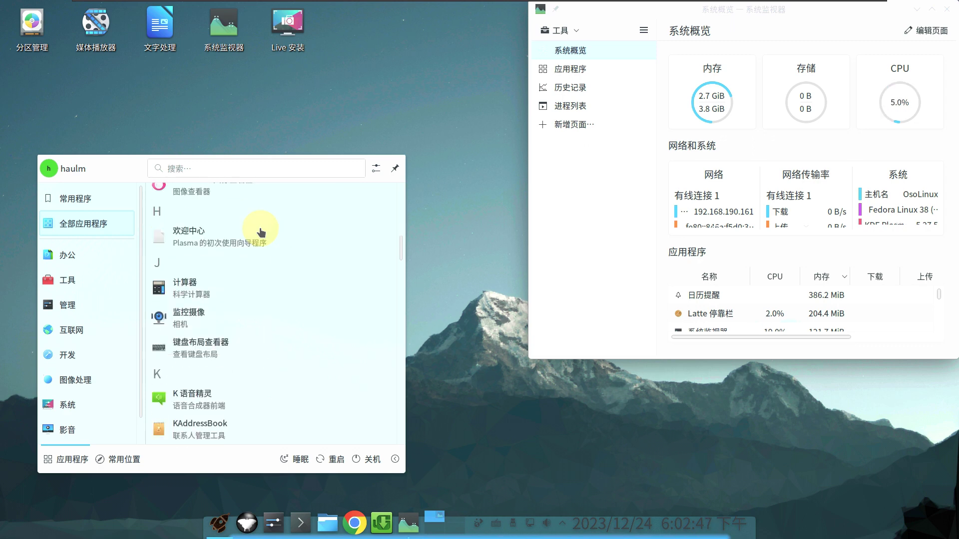
{"action": "scroll", "coordinate": [260, 232], "scroll_direction": "down", "scroll_amount": 5}
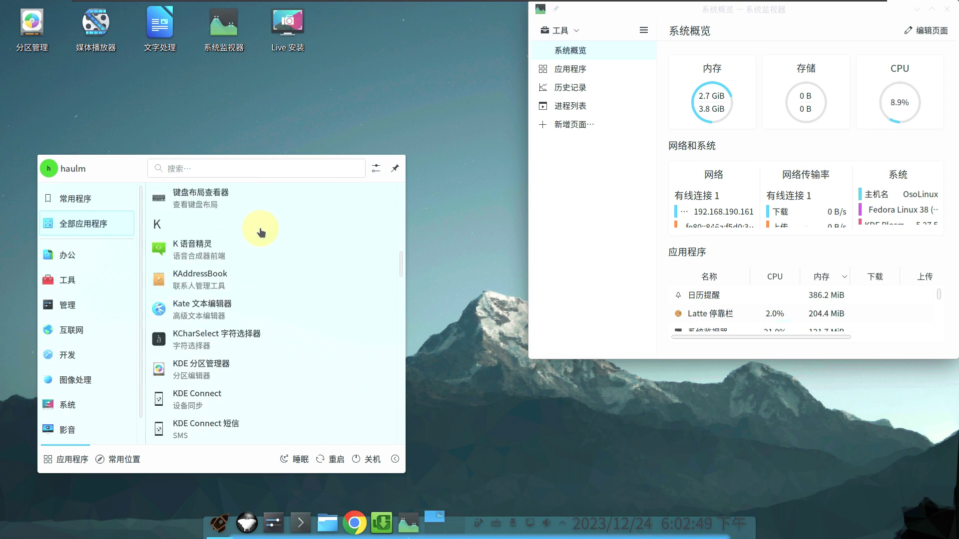
{"action": "scroll", "coordinate": [261, 232], "scroll_direction": "down", "scroll_amount": 1}
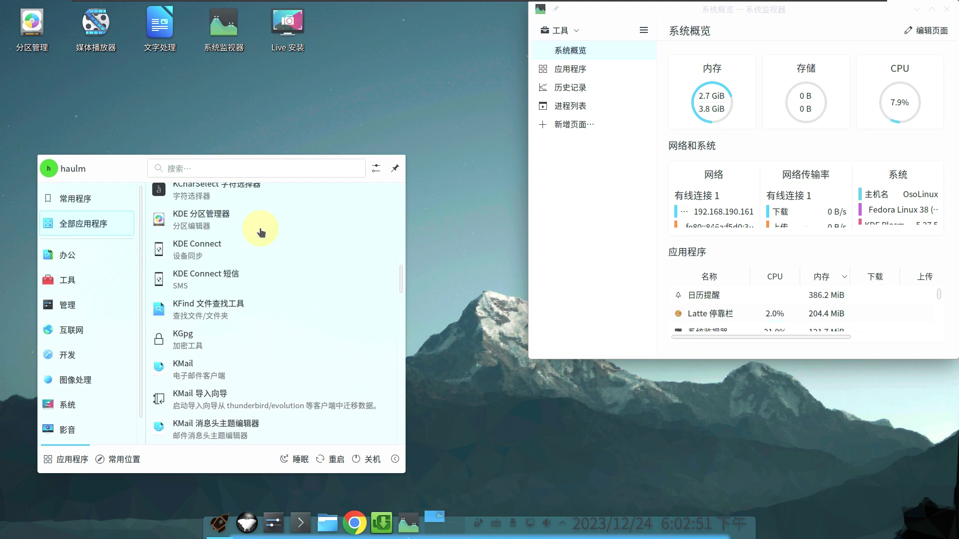
{"action": "scroll", "coordinate": [261, 232], "scroll_direction": "down", "scroll_amount": 1}
{"action": "scroll", "coordinate": [261, 232], "scroll_direction": "down", "scroll_amount": 3}
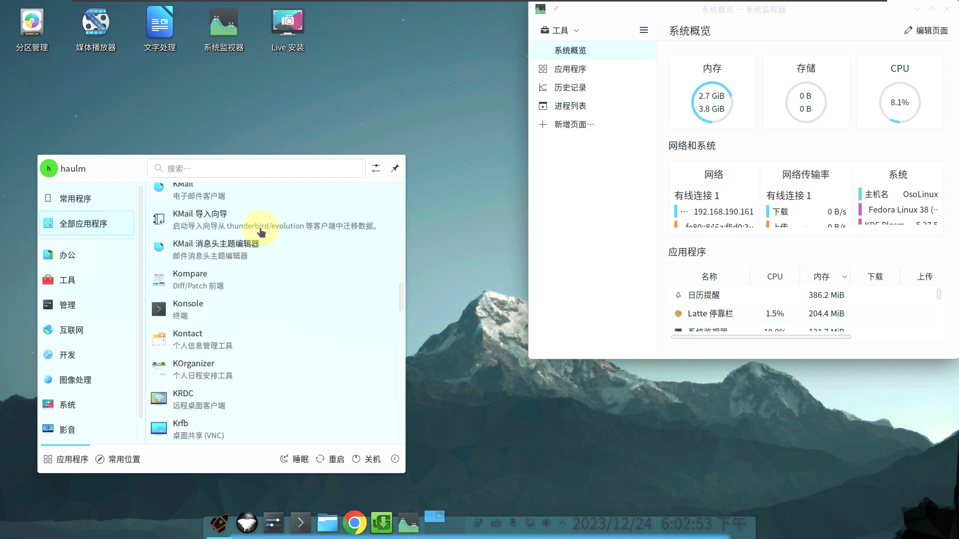
{"action": "scroll", "coordinate": [261, 233], "scroll_direction": "down", "scroll_amount": 3}
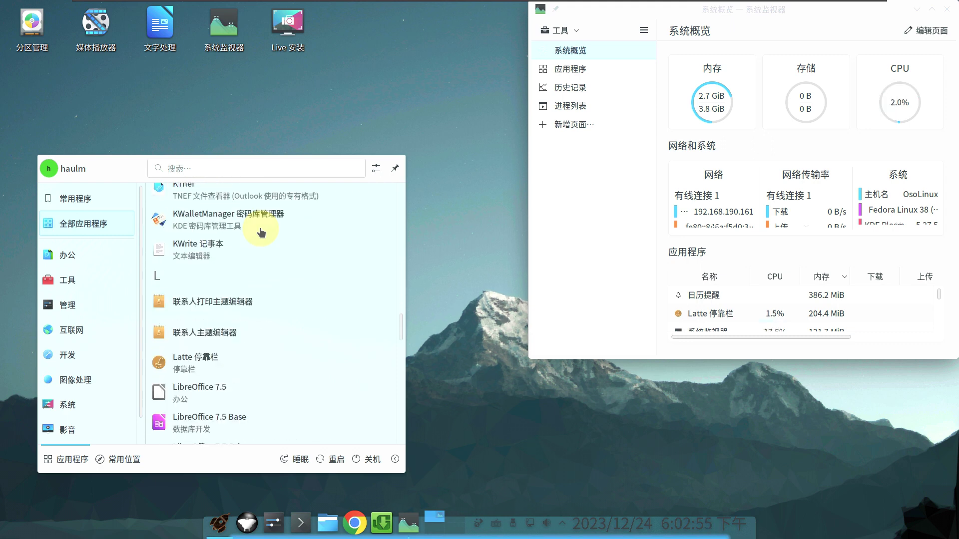
{"action": "scroll", "coordinate": [260, 232], "scroll_direction": "down", "scroll_amount": 5}
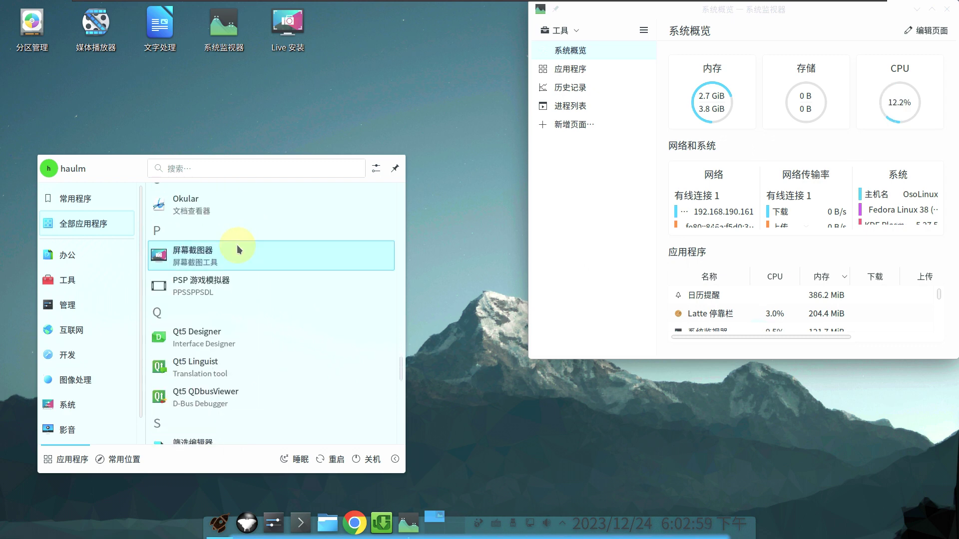
{"action": "scroll", "coordinate": [237, 245], "scroll_direction": "down", "scroll_amount": 6}
{"action": "scroll", "coordinate": [237, 245], "scroll_direction": "down", "scroll_amount": 4}
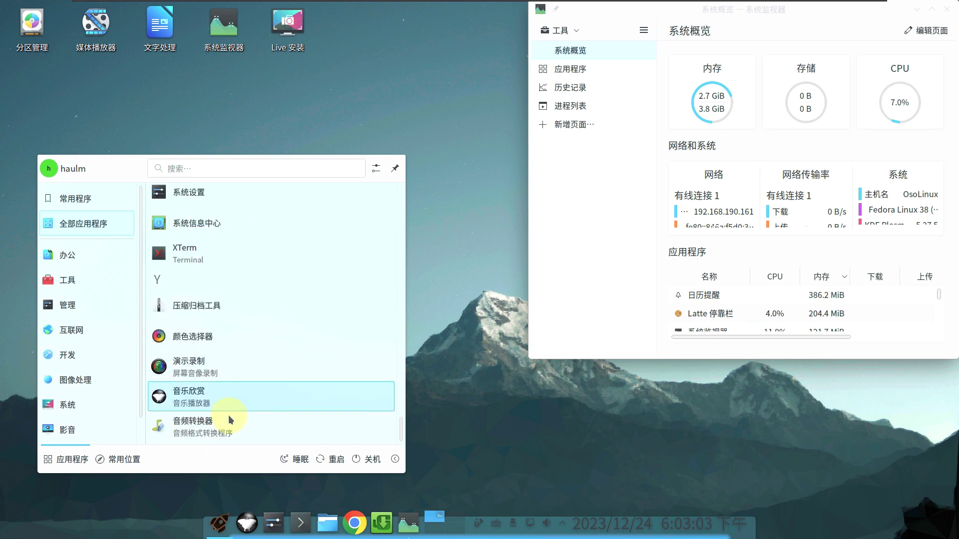
Launch the Switch game emulator yuzu from the all-applications list.
{"action": "scroll", "coordinate": [223, 386], "scroll_direction": "up", "scroll_amount": 1}
{"action": "scroll", "coordinate": [224, 388], "scroll_direction": "up", "scroll_amount": 5}
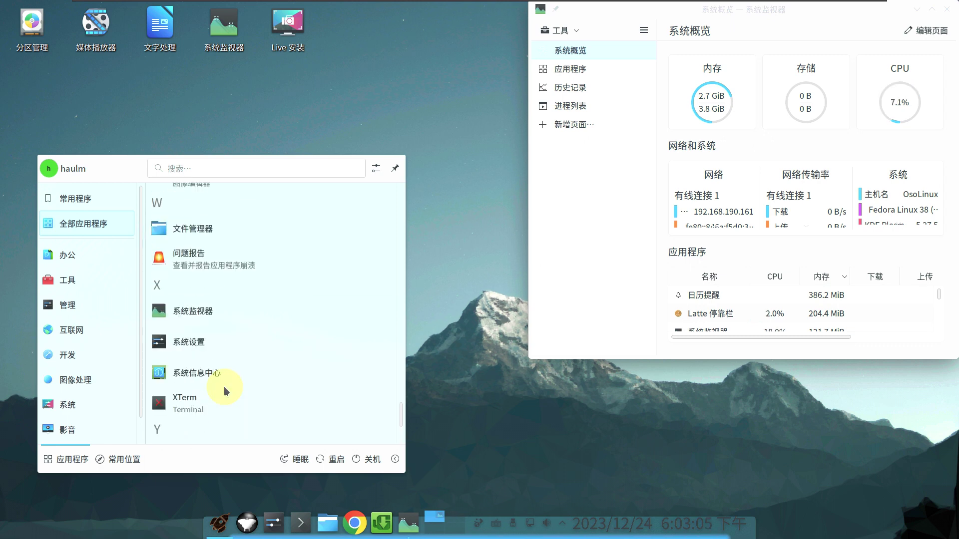
{"action": "scroll", "coordinate": [224, 369], "scroll_direction": "up", "scroll_amount": 5}
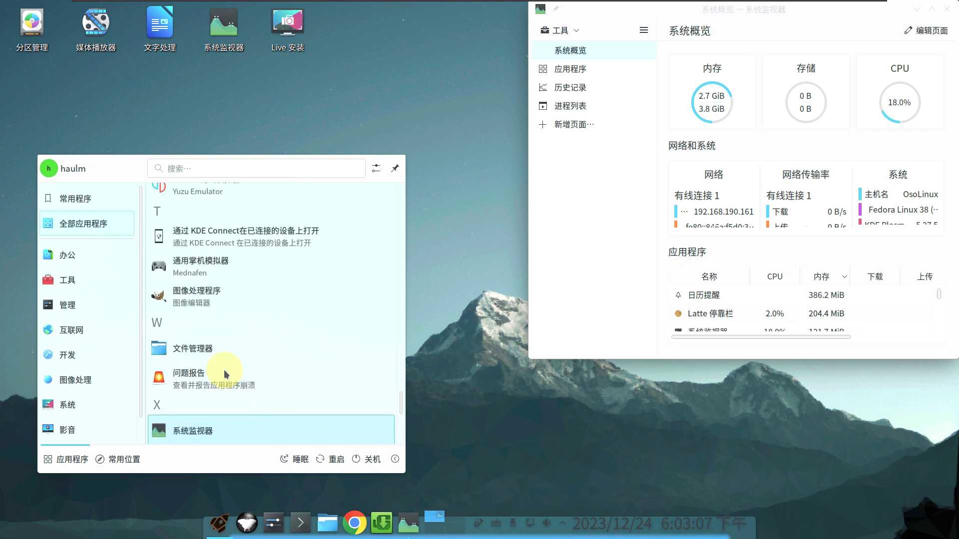
{"action": "scroll", "coordinate": [231, 319], "scroll_direction": "up", "scroll_amount": 2}
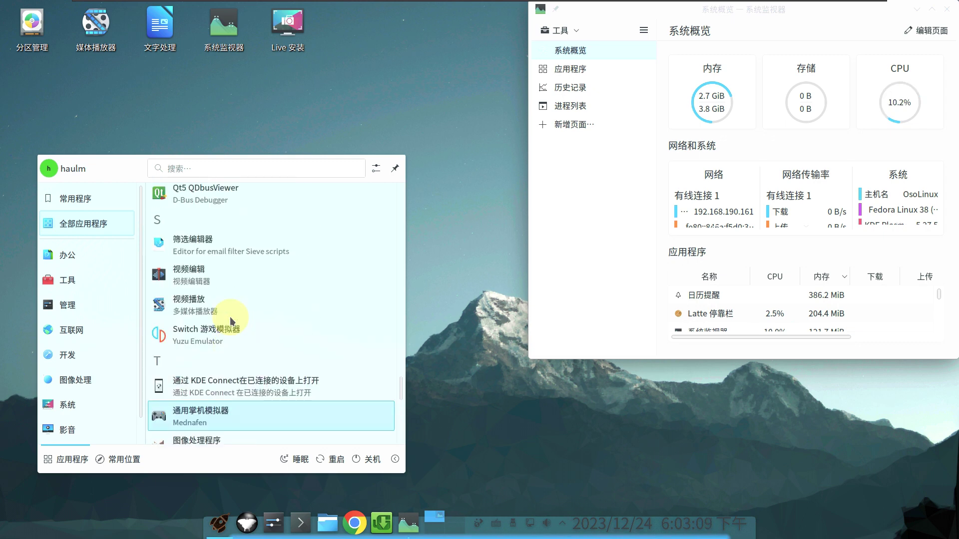
{"action": "left_click", "coordinate": [230, 344]}
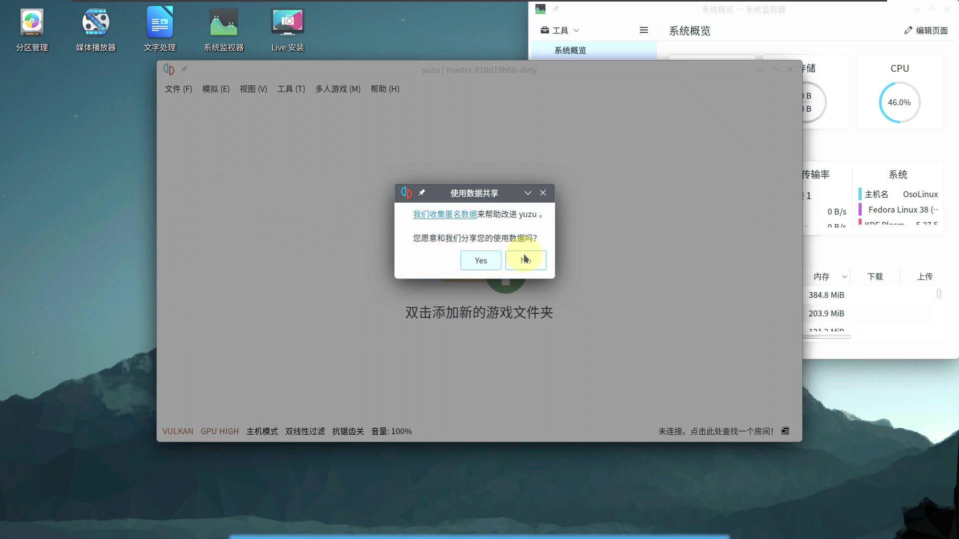
Dismiss the usage data sharing request, then view the version information about yuzu and close the emulator.
{"action": "left_click", "coordinate": [549, 194]}
{"action": "left_click", "coordinate": [385, 89]}
{"action": "left_click", "coordinate": [402, 159]}
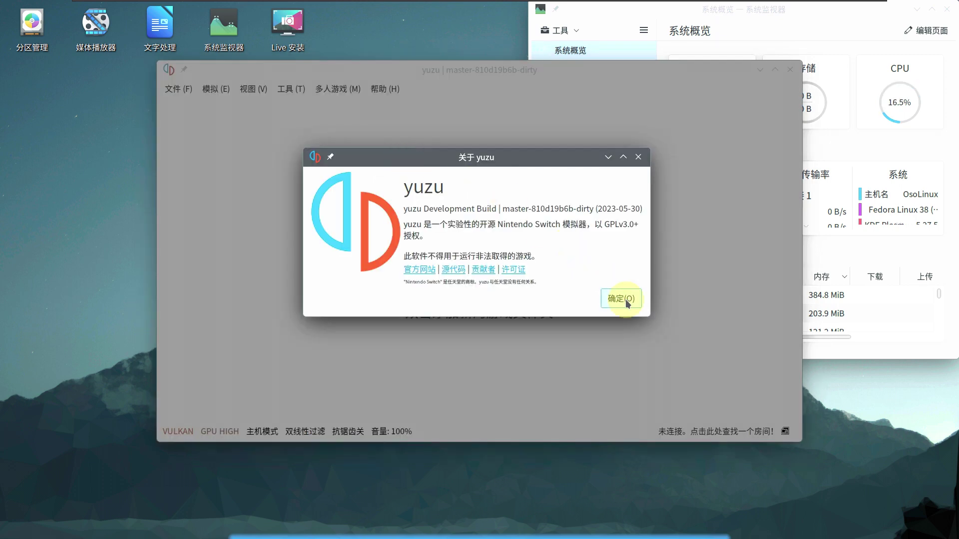
{"action": "left_click", "coordinate": [625, 299]}
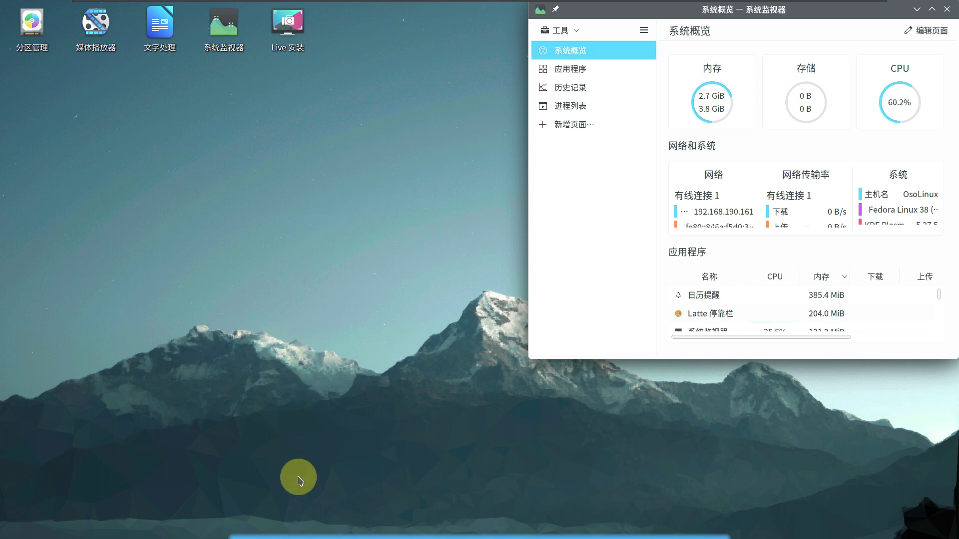
Open a Konsole terminal, query the kernel with uname -a and uname -r, and end the session with exit.
{"action": "mouse_move", "coordinate": [232, 531]}
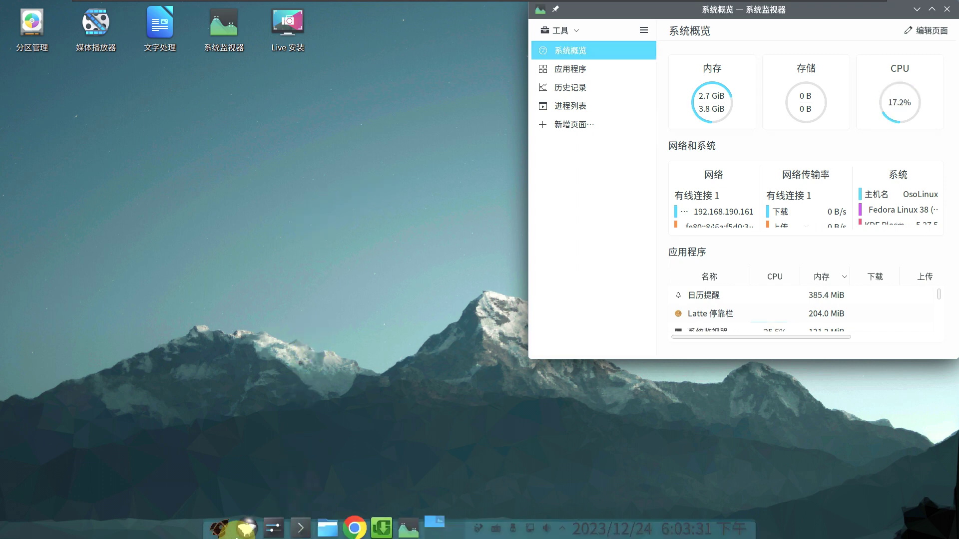
{"action": "left_click", "coordinate": [300, 523]}
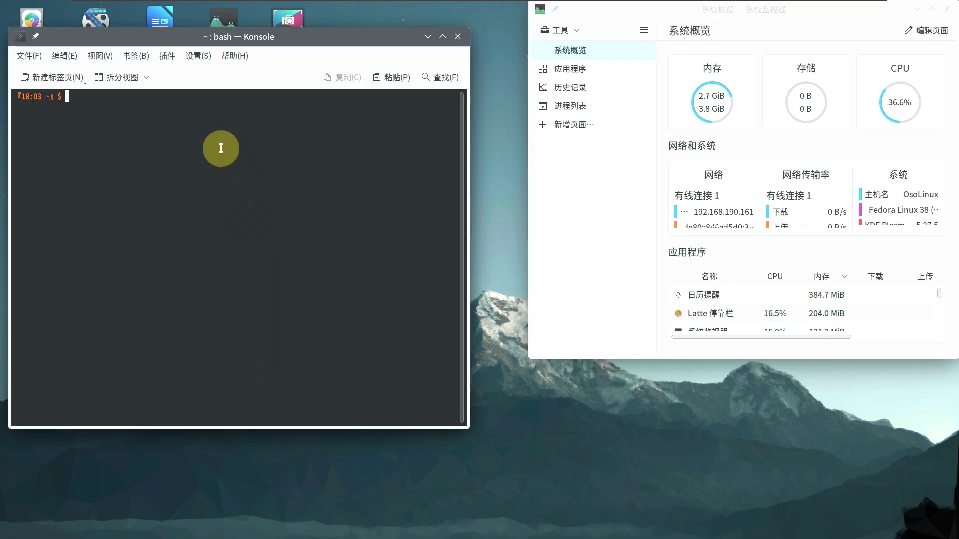
{"action": "type", "text": "uname -a"}
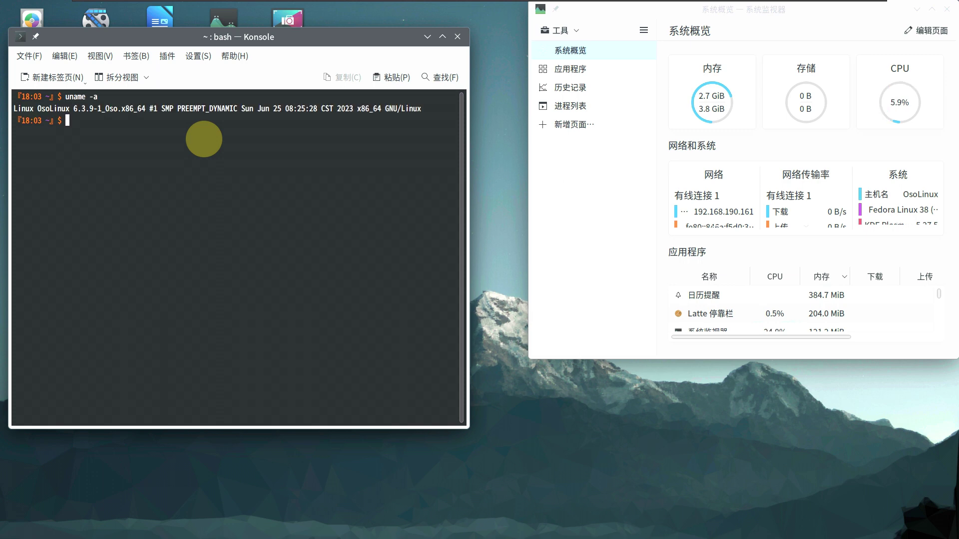
{"action": "type", "text": "ame -r"}
{"action": "key", "text": "Return"}
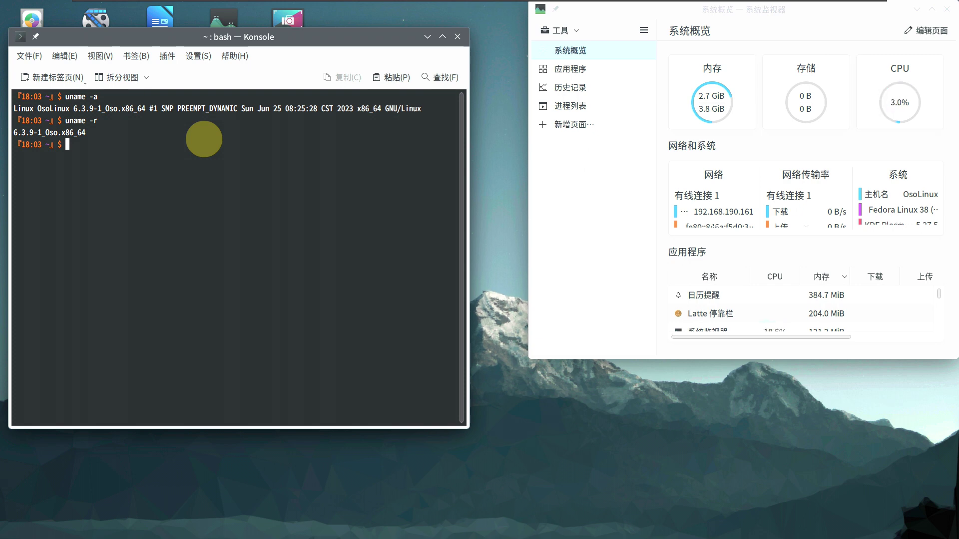
{"action": "type", "text": "exit"}
{"action": "key", "text": "Return"}
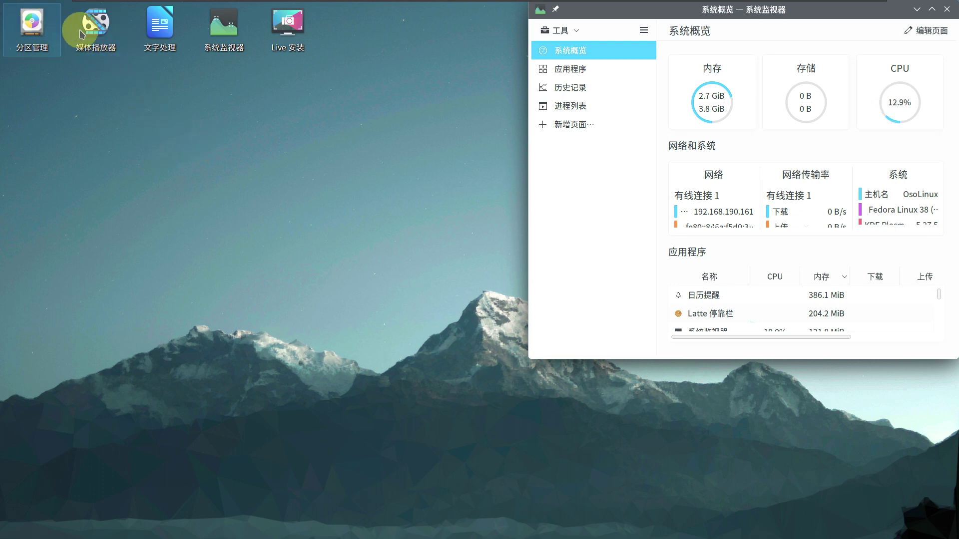
Try to launch the partition manager as root by entering the root password, and dismiss the authorization request.
{"action": "left_click", "coordinate": [48, 28]}
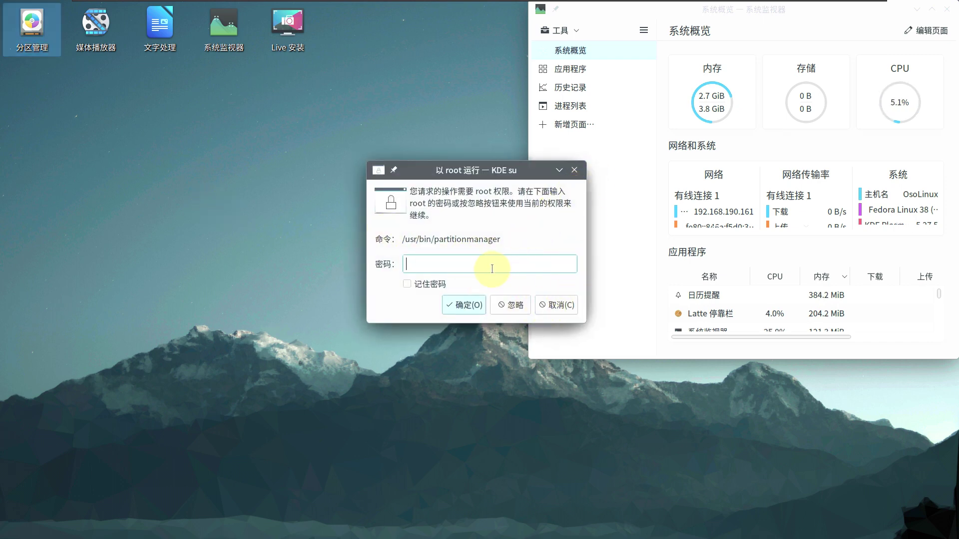
{"action": "type", "text": "***"}
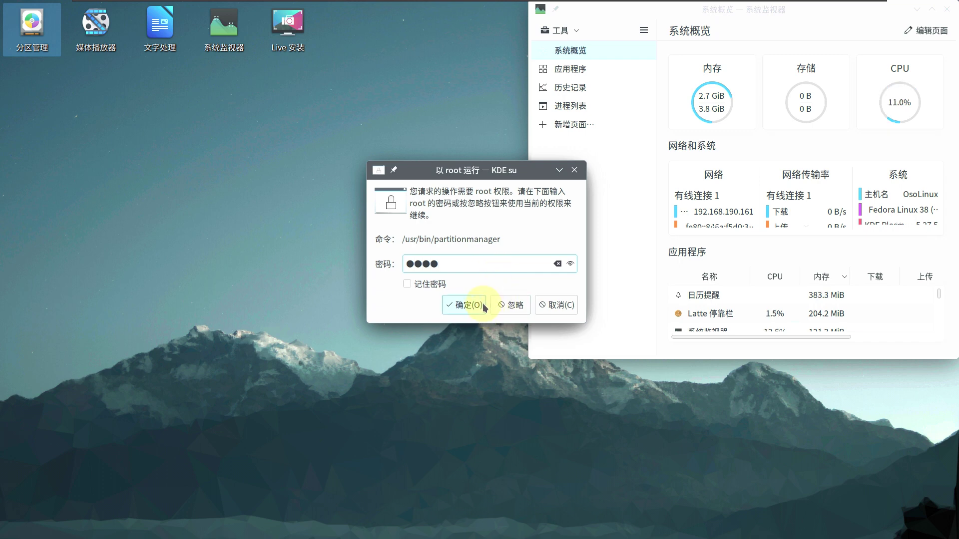
{"action": "left_click", "coordinate": [480, 302]}
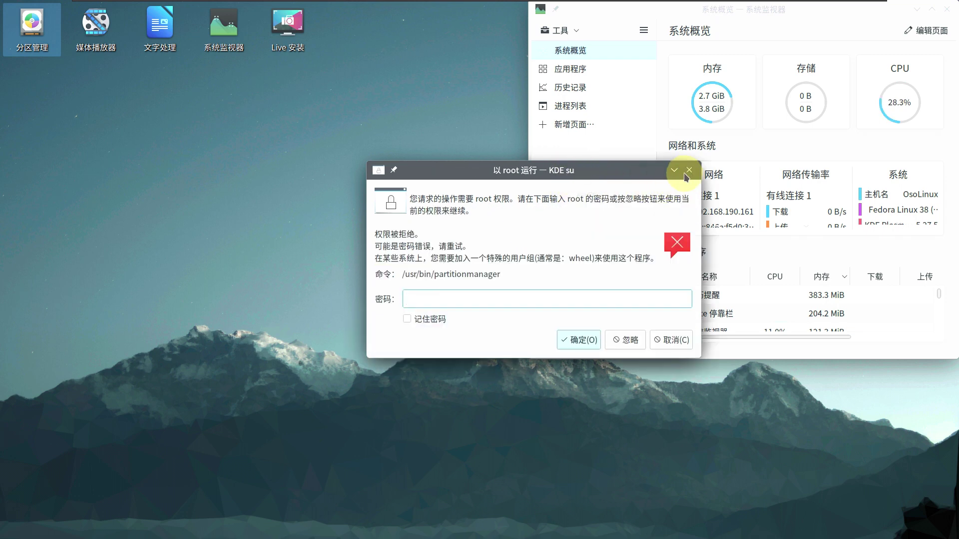
{"action": "left_click", "coordinate": [692, 172]}
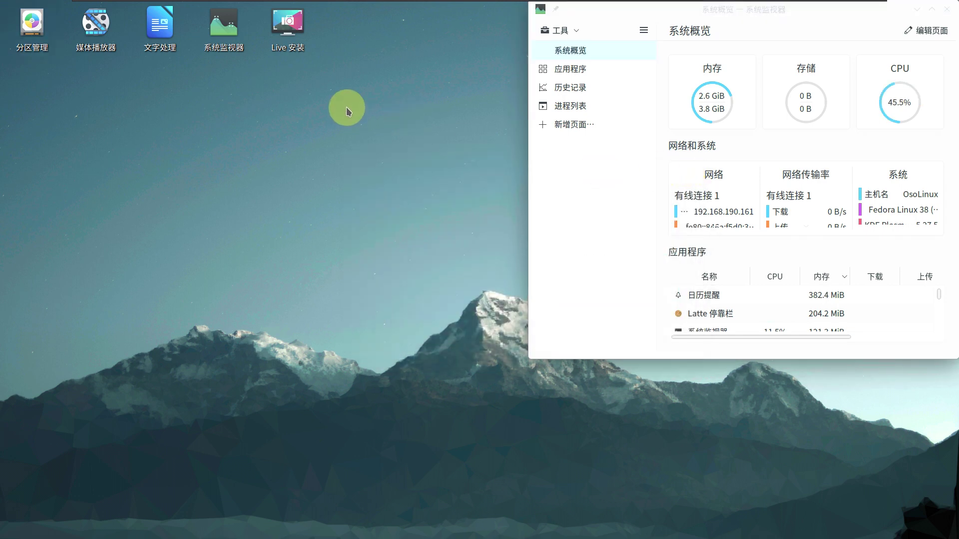
Launch the media player from the desktop, request the version information about SMPlayer, and close the player.
{"action": "left_click", "coordinate": [99, 36]}
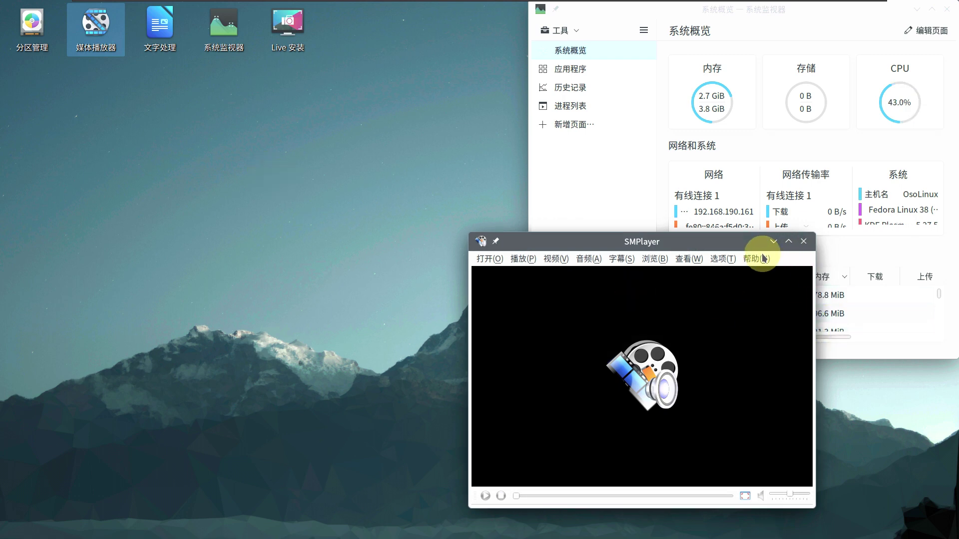
{"action": "left_click", "coordinate": [764, 258]}
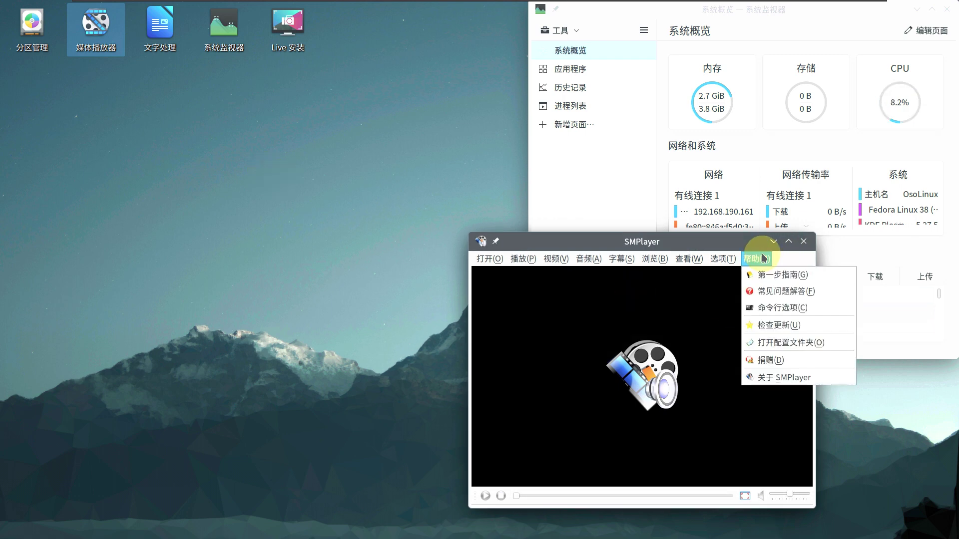
{"action": "left_click", "coordinate": [786, 374]}
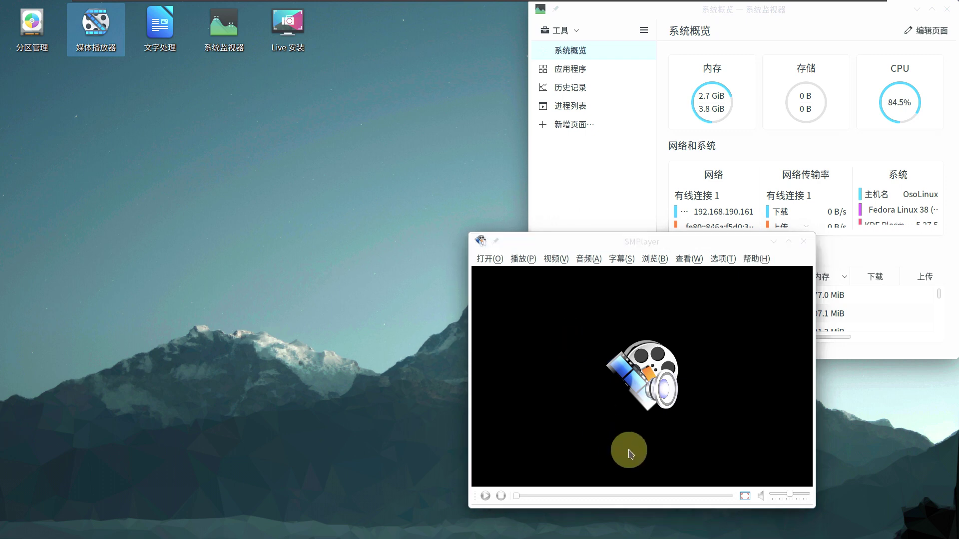
{"action": "left_click", "coordinate": [760, 267]}
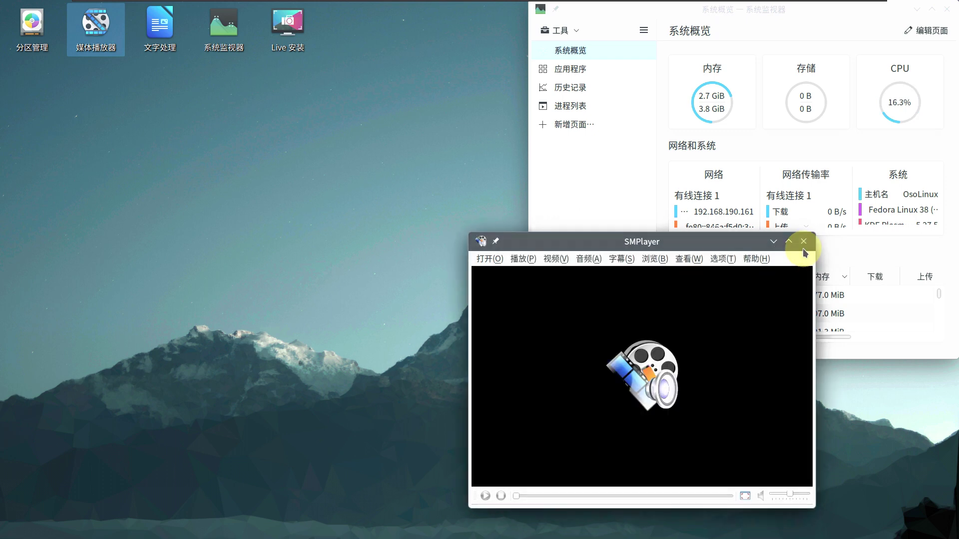
{"action": "left_click", "coordinate": [804, 241]}
Maximize the system monitor and look through its applications and history pages.
{"action": "left_click", "coordinate": [575, 323]}
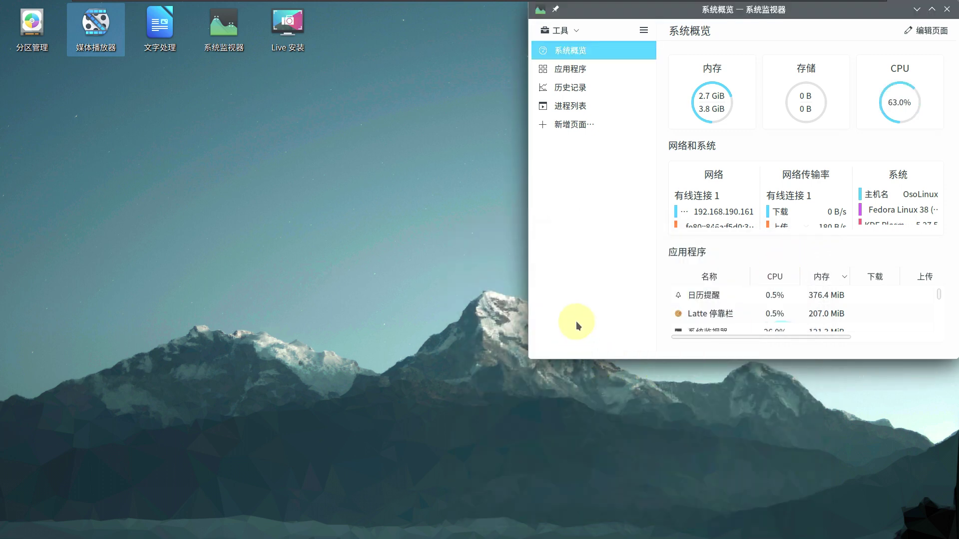
{"action": "left_click", "coordinate": [932, 9]}
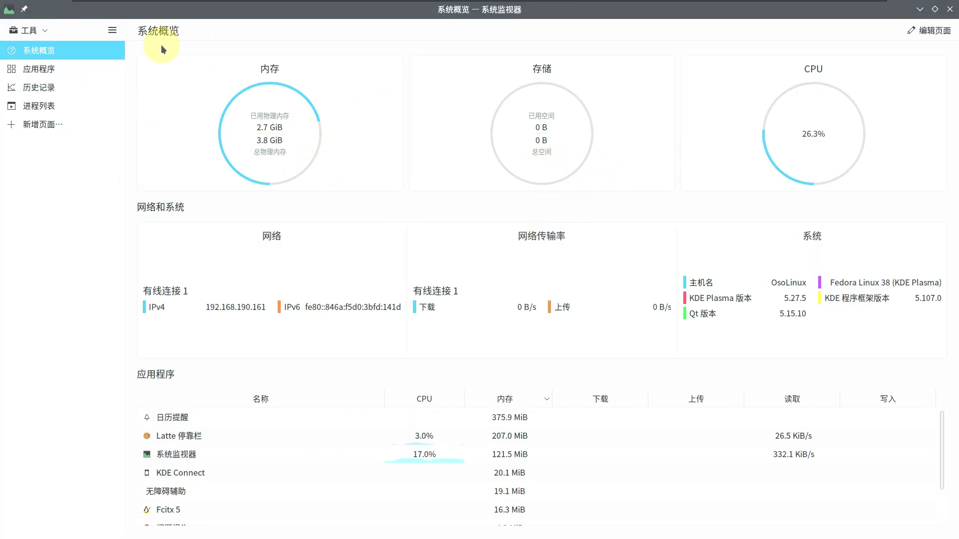
{"action": "left_click", "coordinate": [92, 63]}
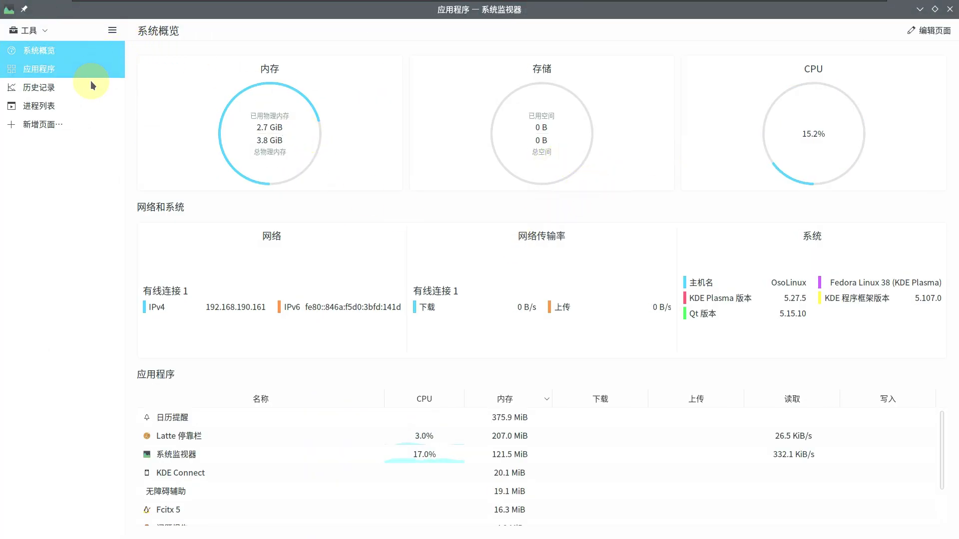
{"action": "left_click", "coordinate": [92, 85]}
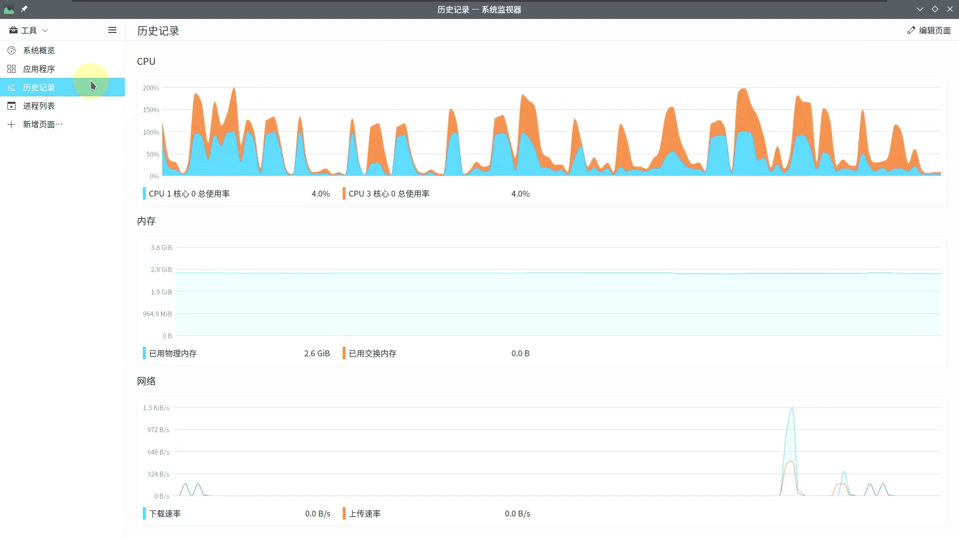
Look through the system monitor's process list down to the last entries, and close the monitor.
{"action": "left_click", "coordinate": [94, 98]}
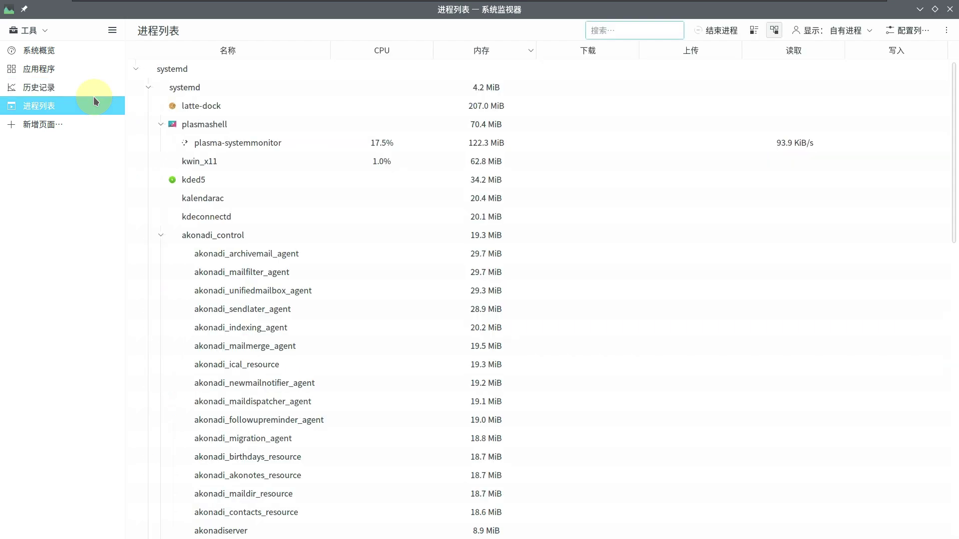
{"action": "scroll", "coordinate": [407, 254], "scroll_direction": "down", "scroll_amount": 2}
{"action": "scroll", "coordinate": [407, 255], "scroll_direction": "down", "scroll_amount": 12}
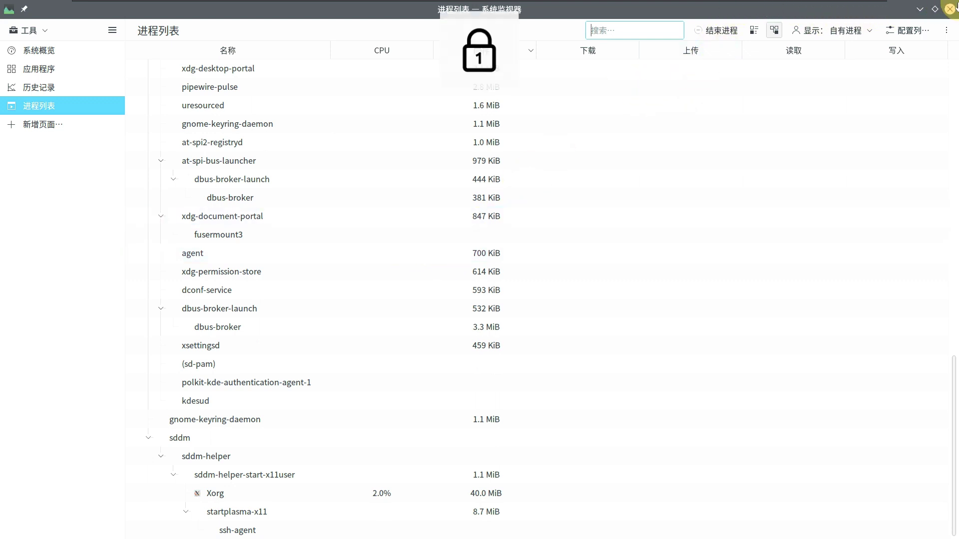
{"action": "left_click", "coordinate": [920, 9]}
Bring up the dock and open the clock's calendar to view the current month.
{"action": "mouse_move", "coordinate": [399, 535]}
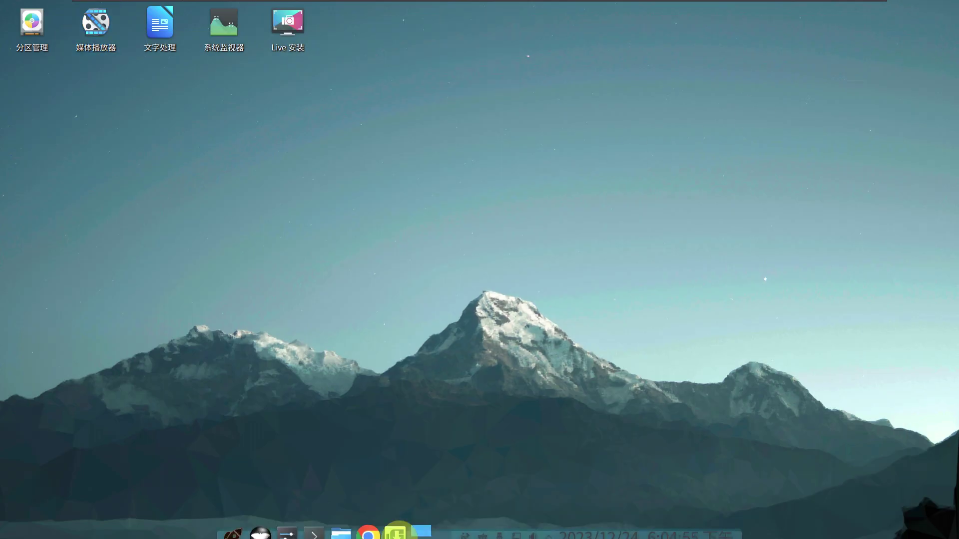
{"action": "mouse_move", "coordinate": [689, 520]}
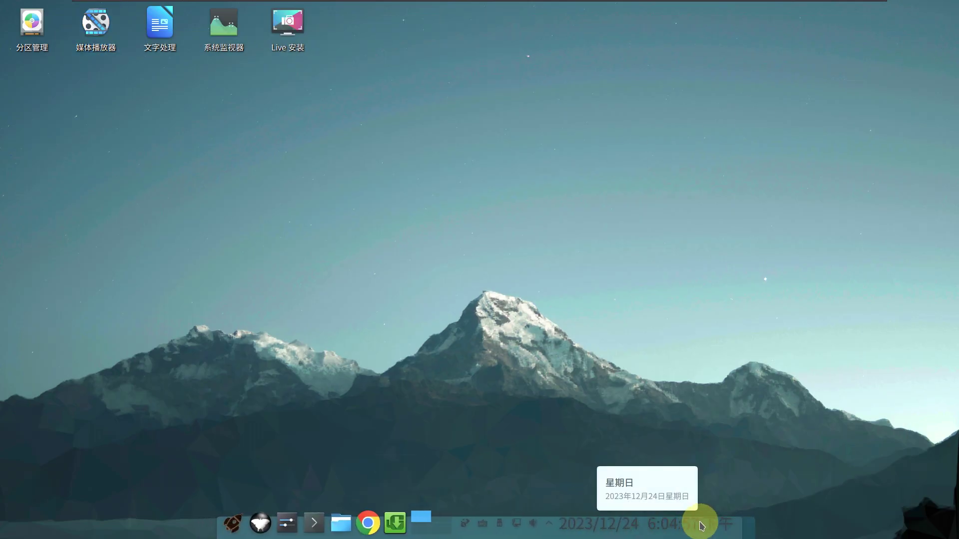
{"action": "left_click", "coordinate": [731, 527]}
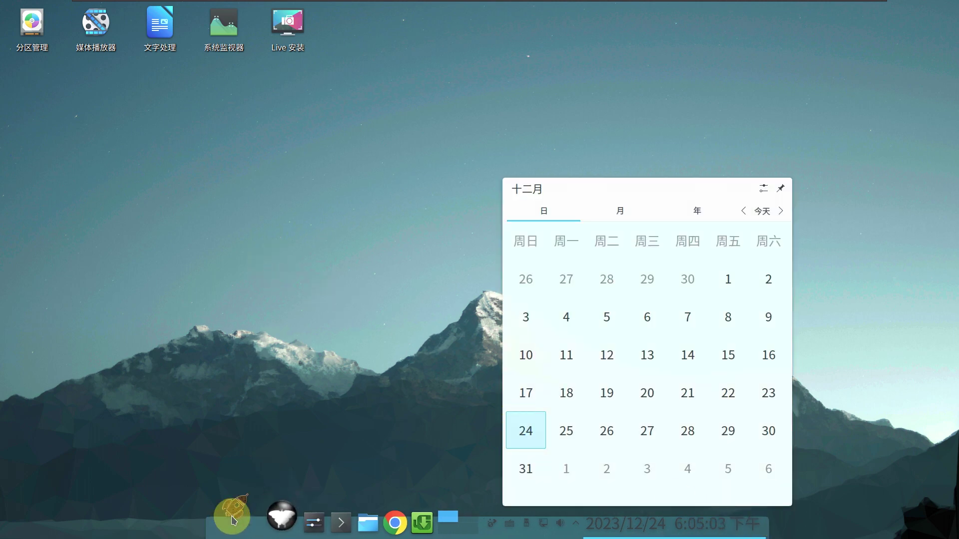
Shut down the live system from the application launcher and confirm the shutdown.
{"action": "left_click", "coordinate": [268, 512]}
{"action": "left_click", "coordinate": [409, 459]}
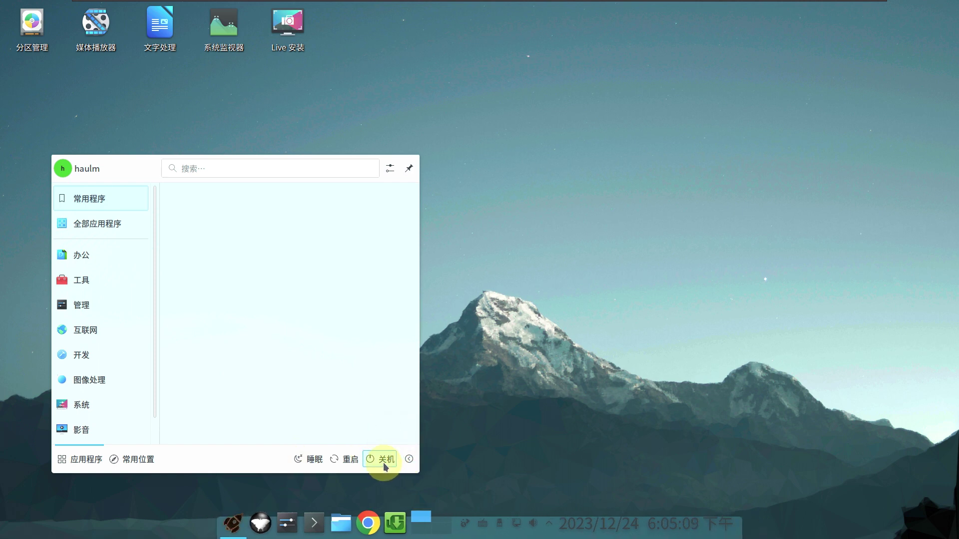
{"action": "left_click", "coordinate": [385, 461]}
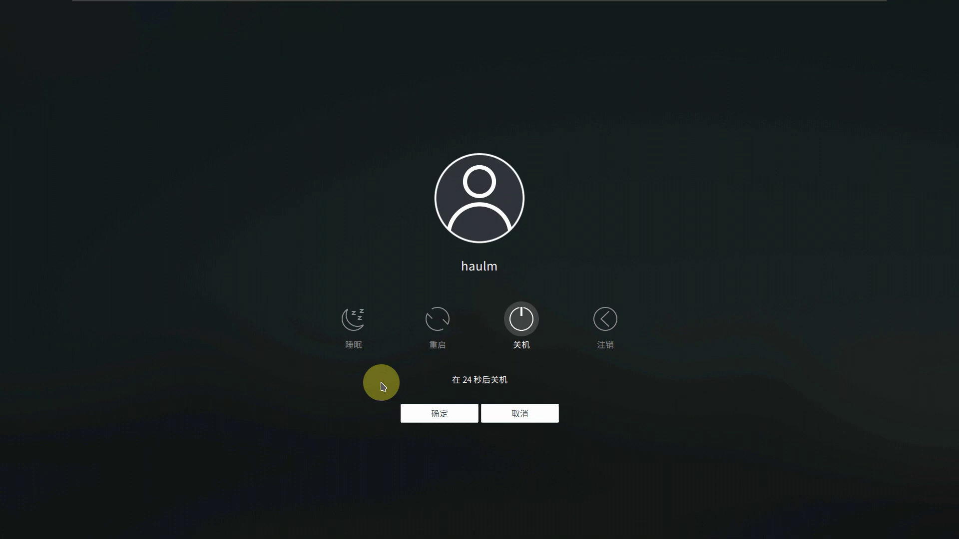
{"action": "left_click", "coordinate": [521, 318]}
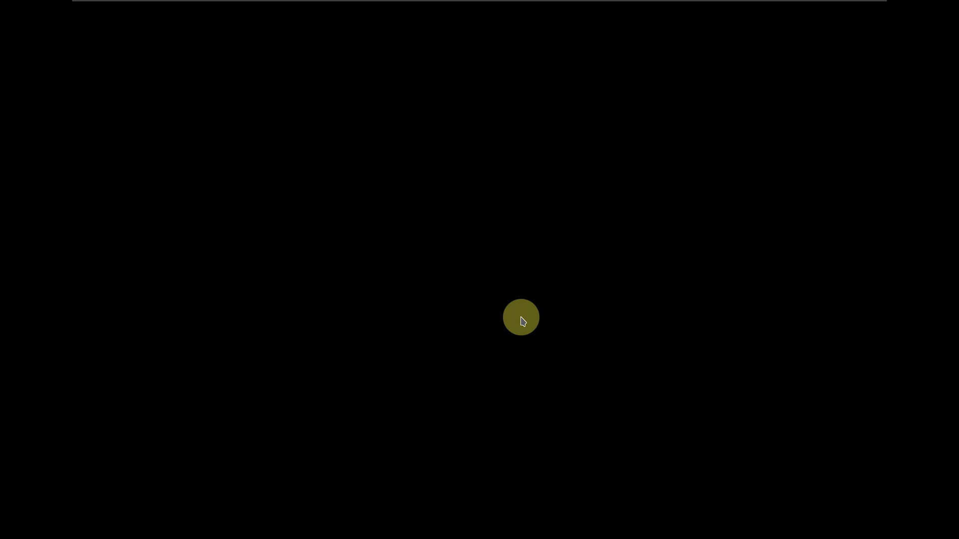